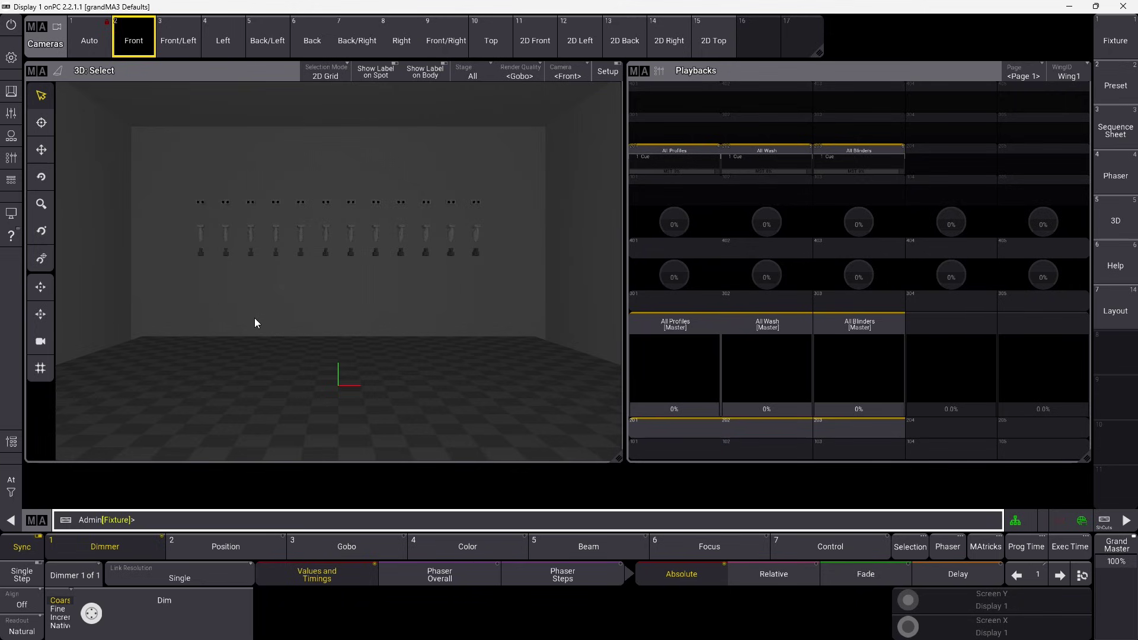
Select the 24 fixtures in the two lower rows and raise the All Profiles master to 100%.
drag(186, 217, 502, 273)
drag(688, 405, 689, 339)
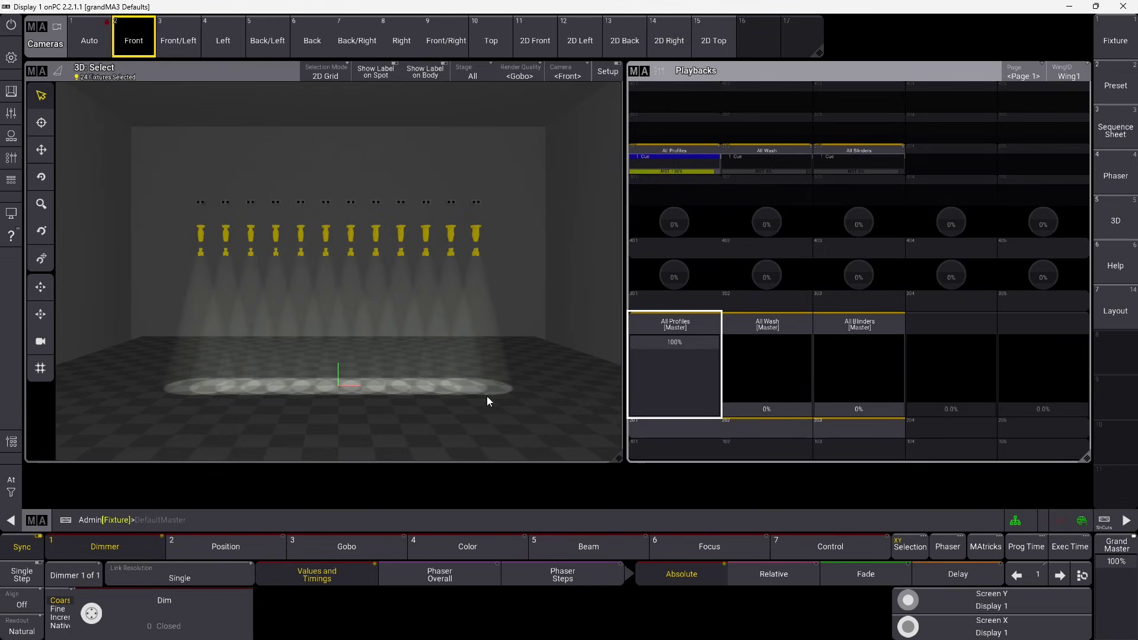
Set the position of the selected fixtures to pan 90 and tilt -30.94.
click(225, 547)
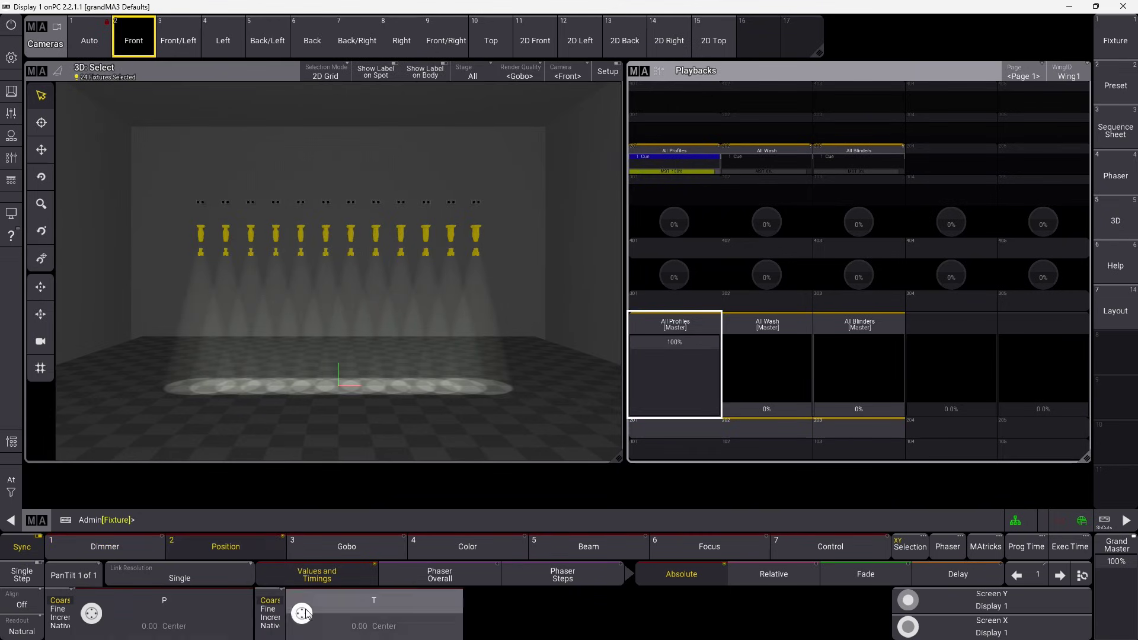
drag(309, 616, 312, 619)
scroll(302, 614, down, 10)
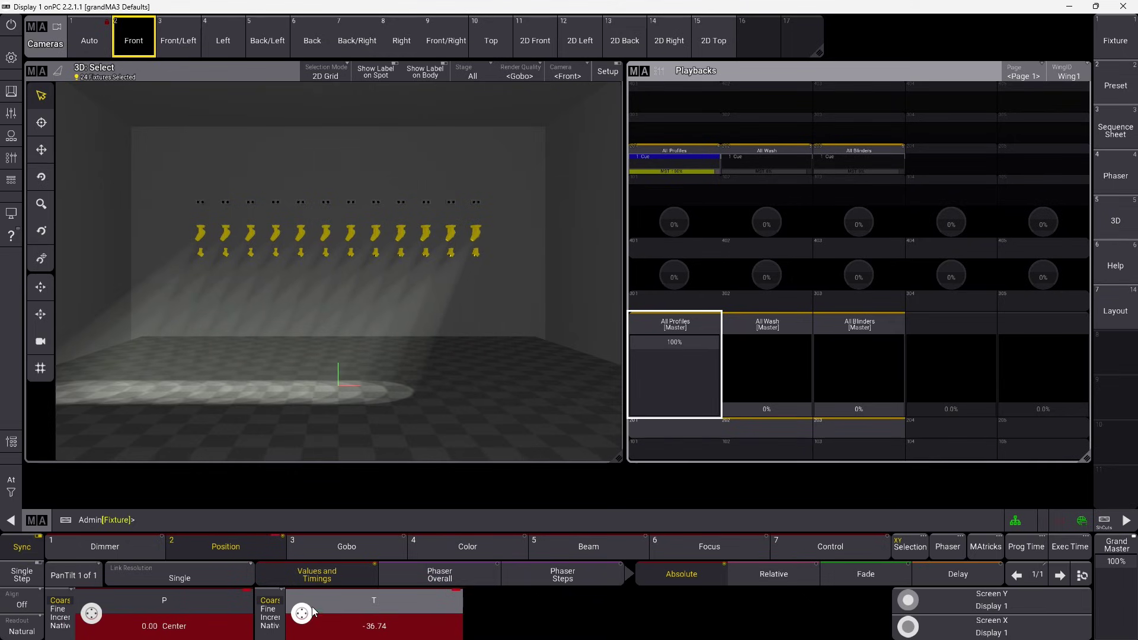
scroll(300, 614, down, 3)
scroll(90, 614, down, 2)
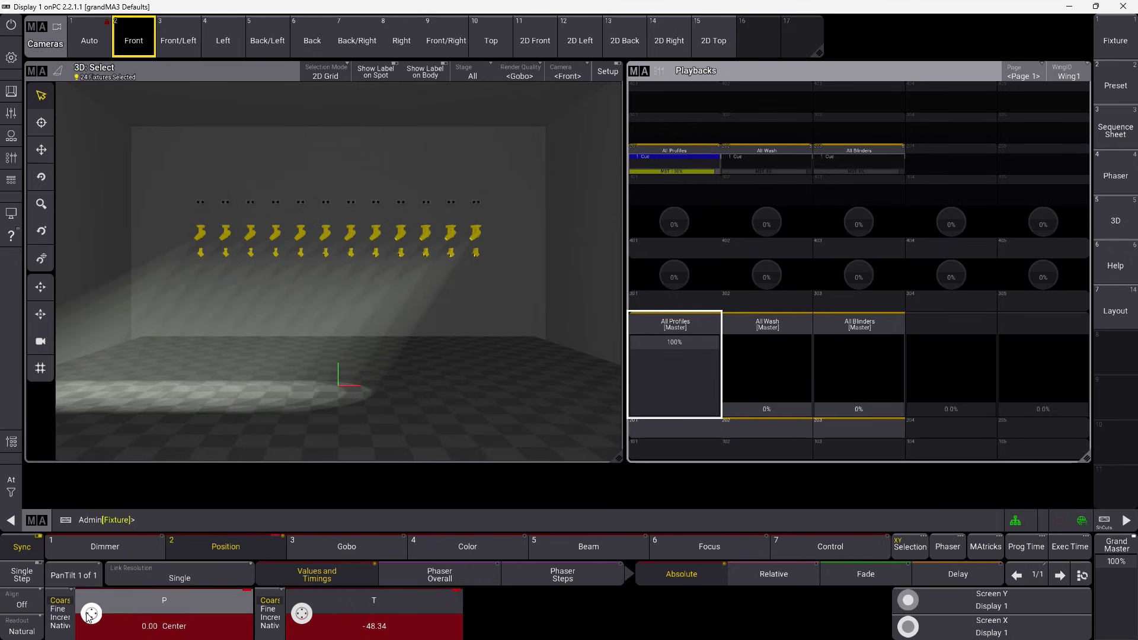
scroll(89, 617, up, 20)
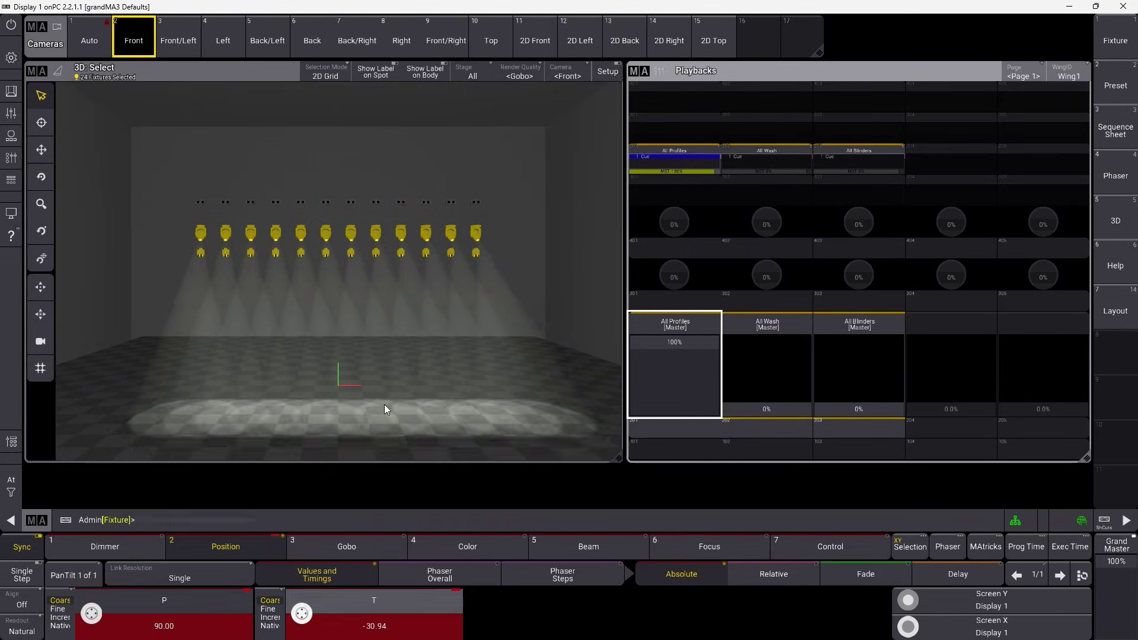
Store the pan and tilt as the fixtures' Default values in Merge mode and clear the programmer.
drag(389, 389, 364, 318)
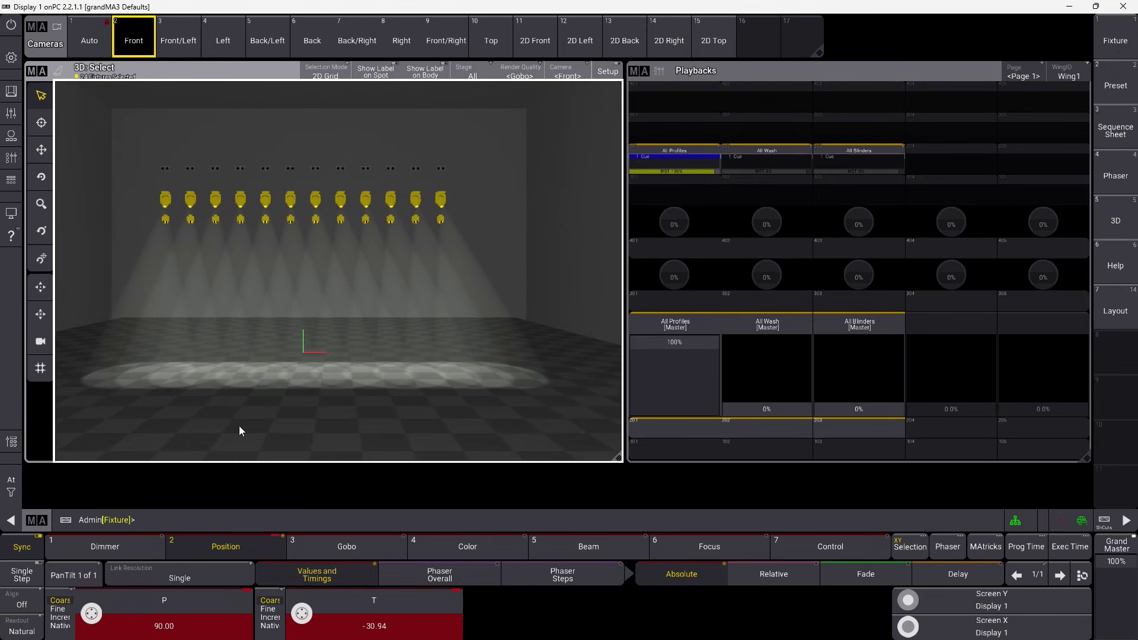
click(207, 521)
text(Store Default)
key(Return)
click(525, 367)
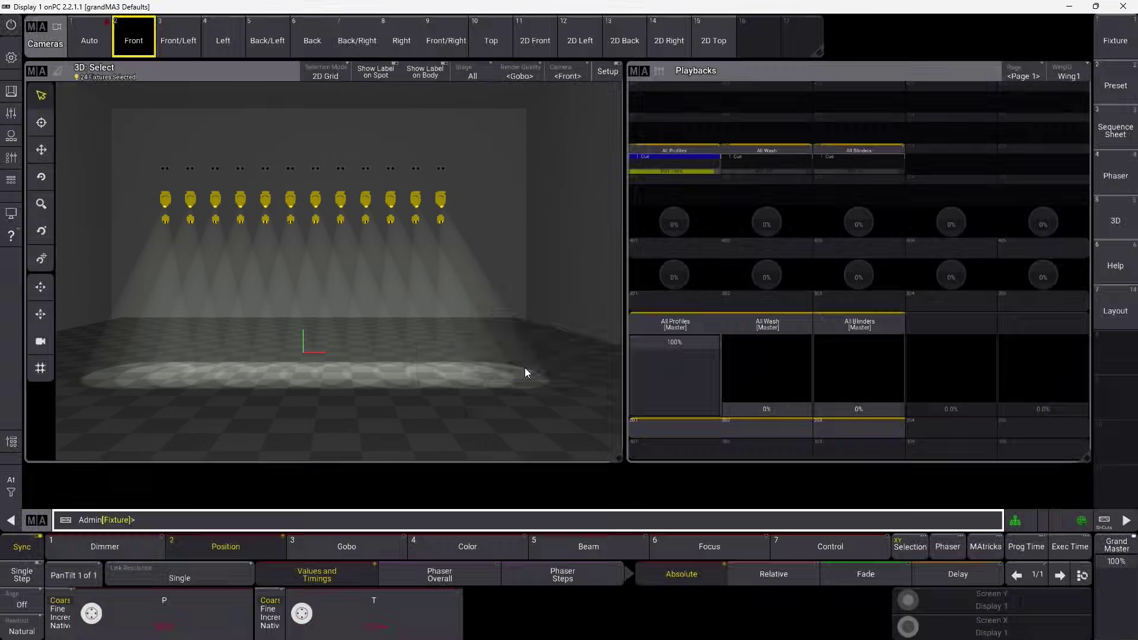
click(10, 483)
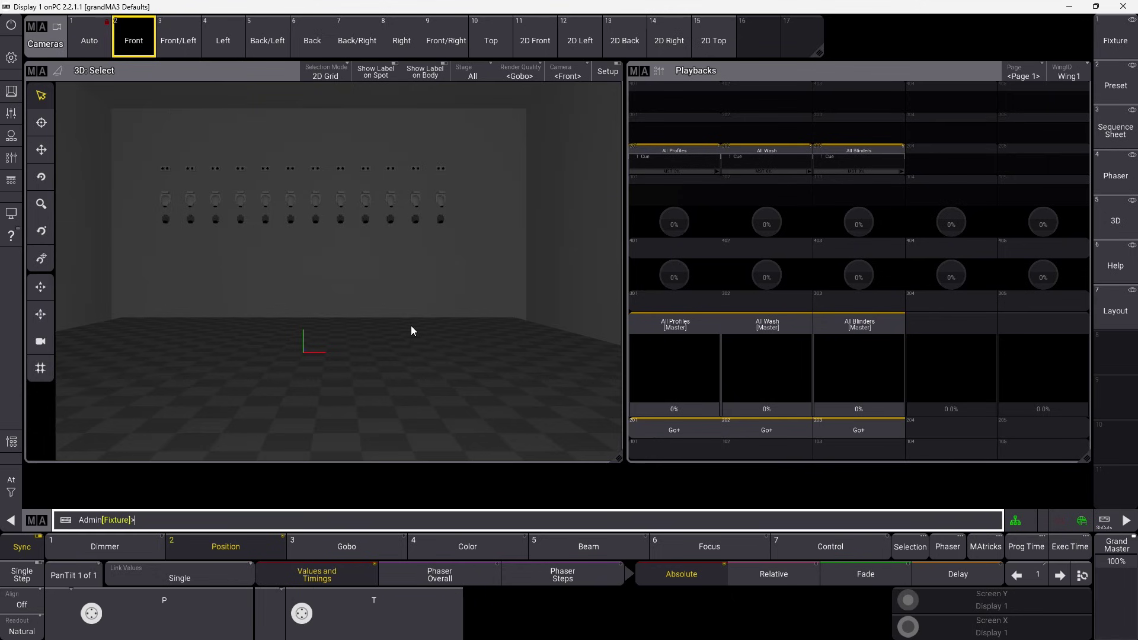
Select the twelve profile fixtures in the middle row and turn on Highlight.
click(147, 178)
drag(147, 178, 503, 215)
mouse_move(681, 411)
mouse_down()
mouse_move(668, 291)
mouse_move(676, 427)
mouse_up()
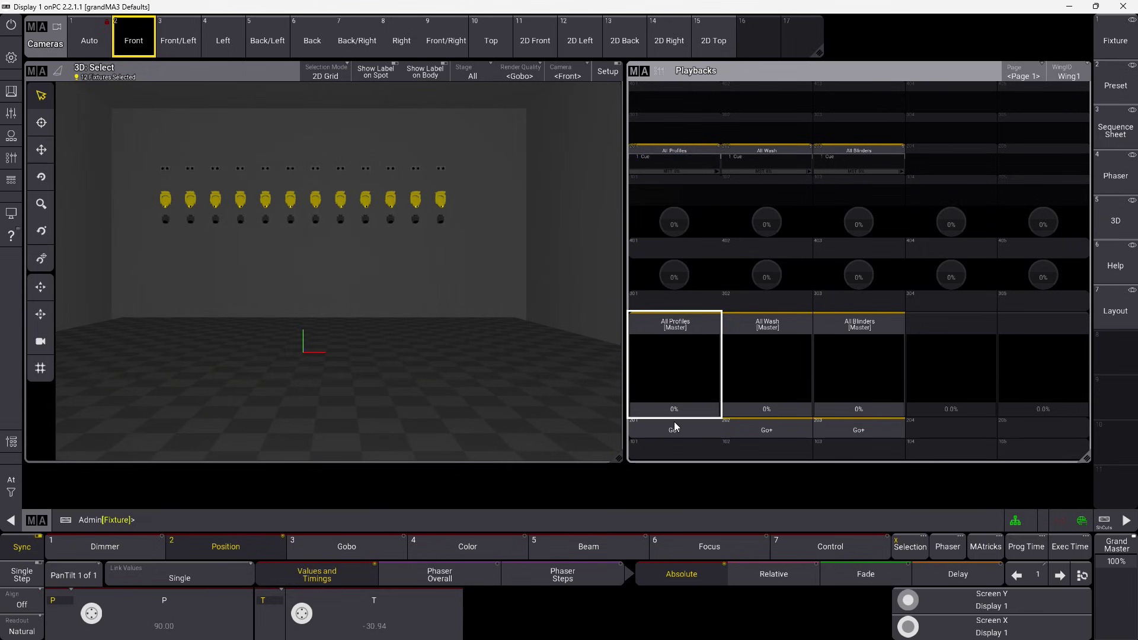
click(18, 98)
click(60, 178)
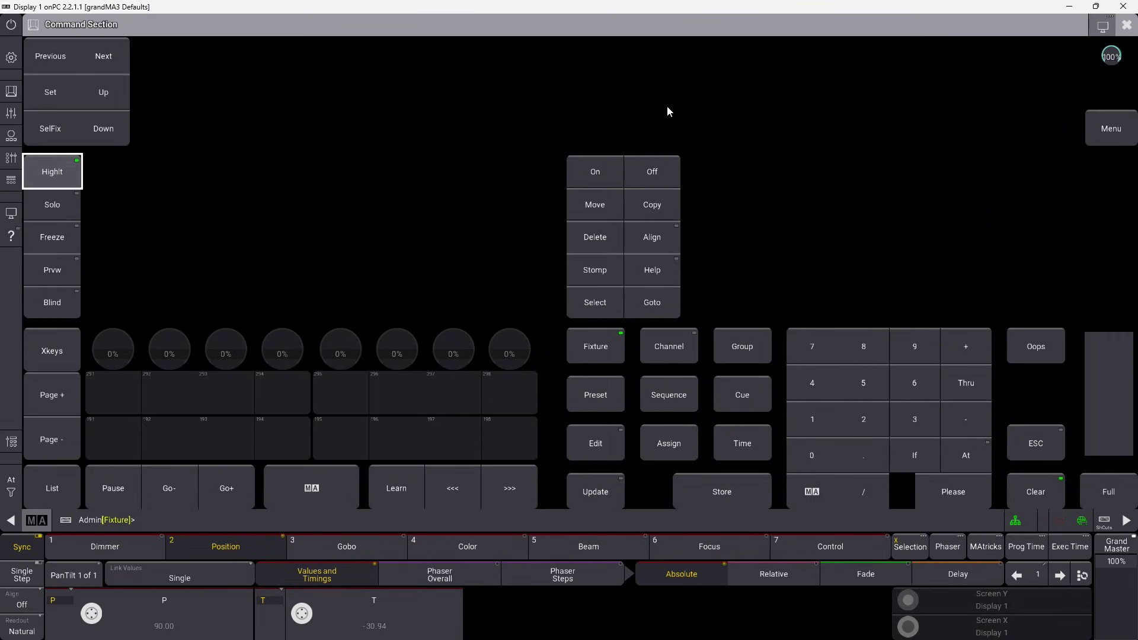
click(1126, 24)
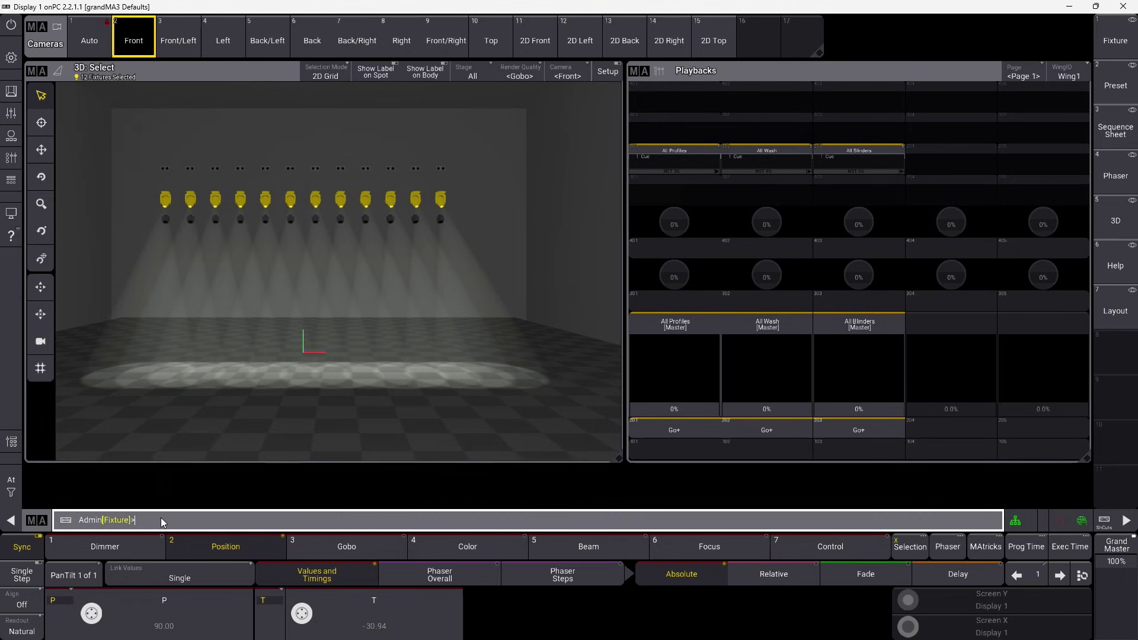
Step to the first fixture of the selection and set its tilt to -35.40 and pan to 117.
key(Return)
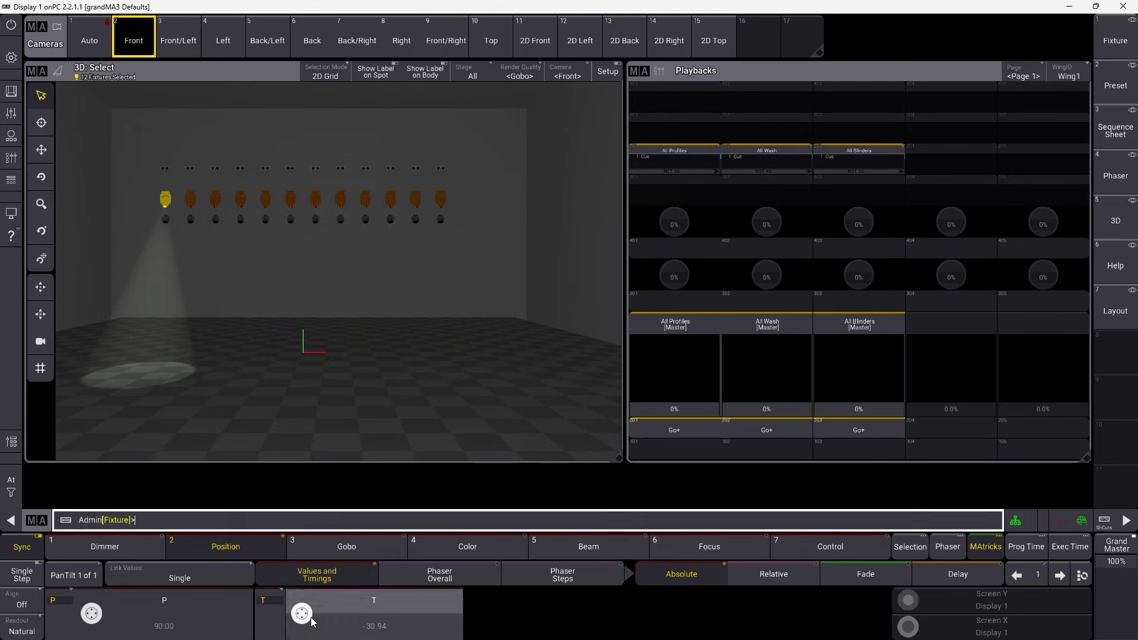
drag(303, 611, 304, 621)
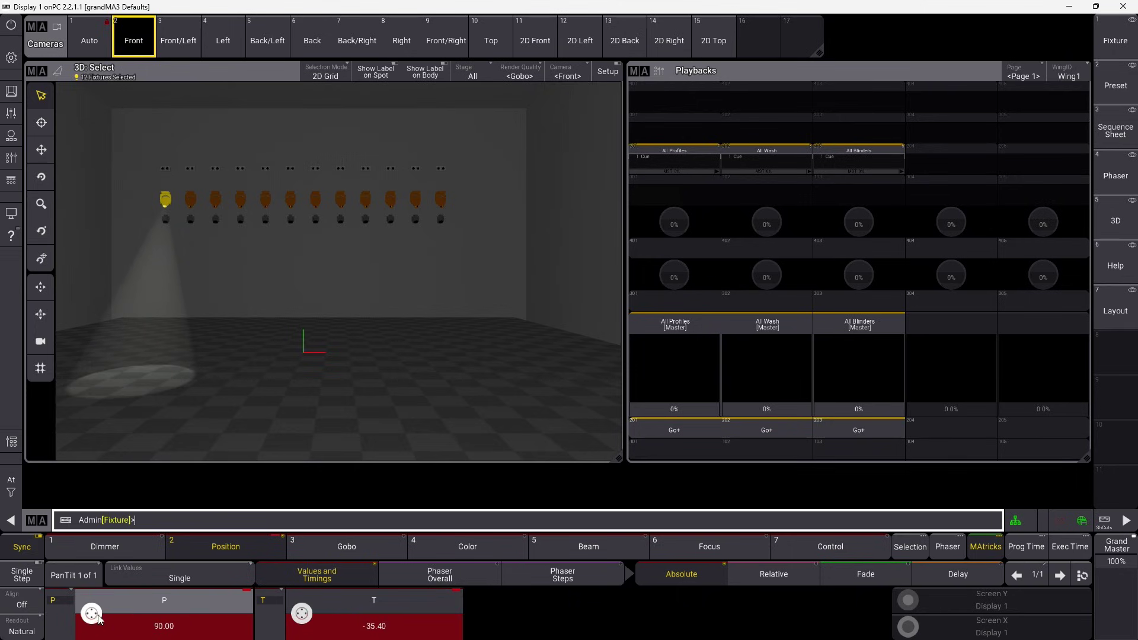
drag(91, 614, 102, 614)
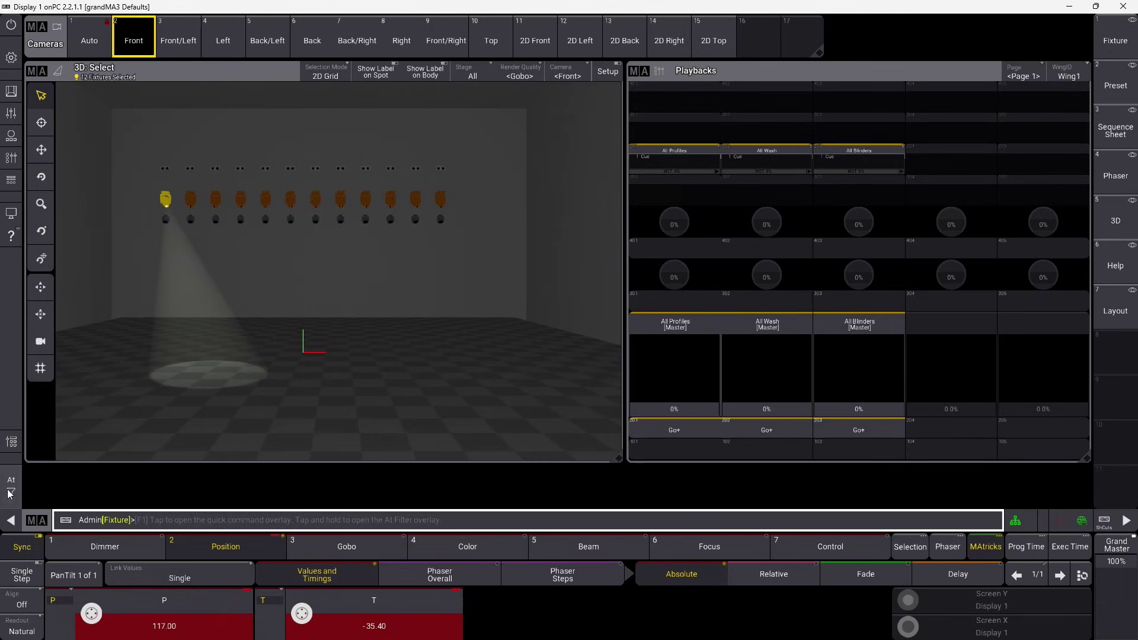
Clear the programmer and reselect the twelve profile fixtures in the middle row.
click(10, 492)
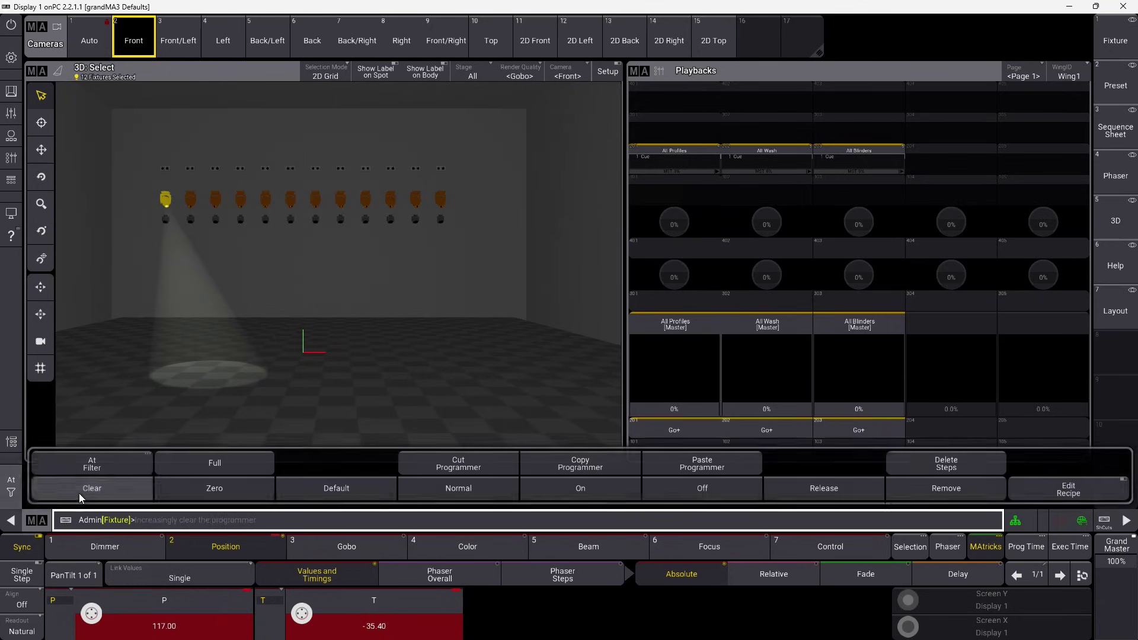
click(78, 495)
drag(125, 186, 480, 209)
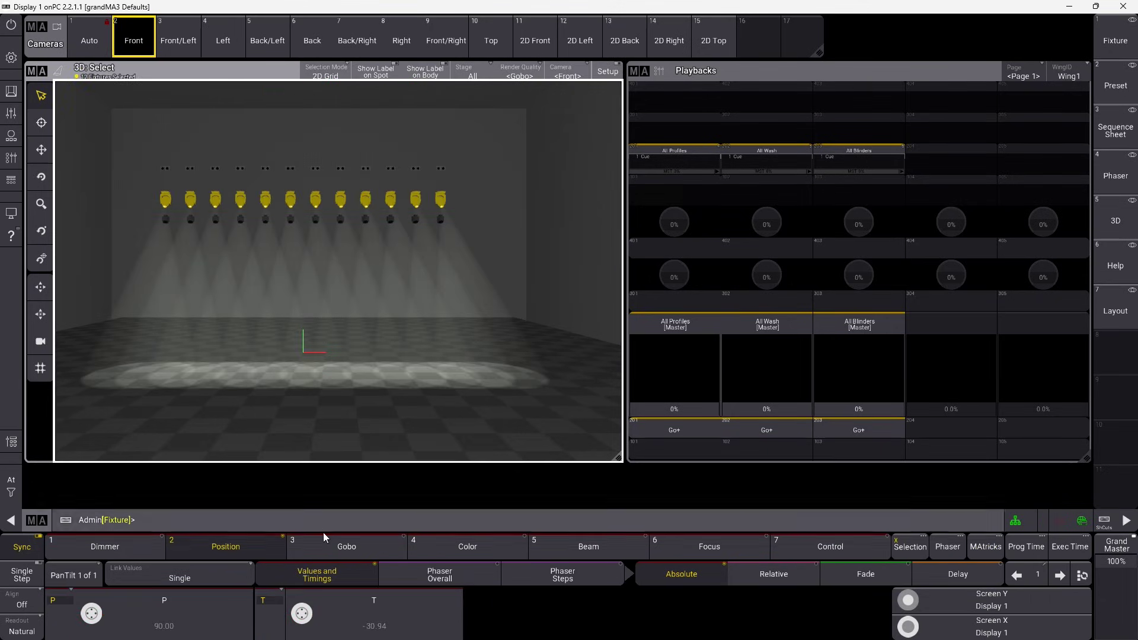
Close the iris of the selected profile fixtures to 0.
click(579, 549)
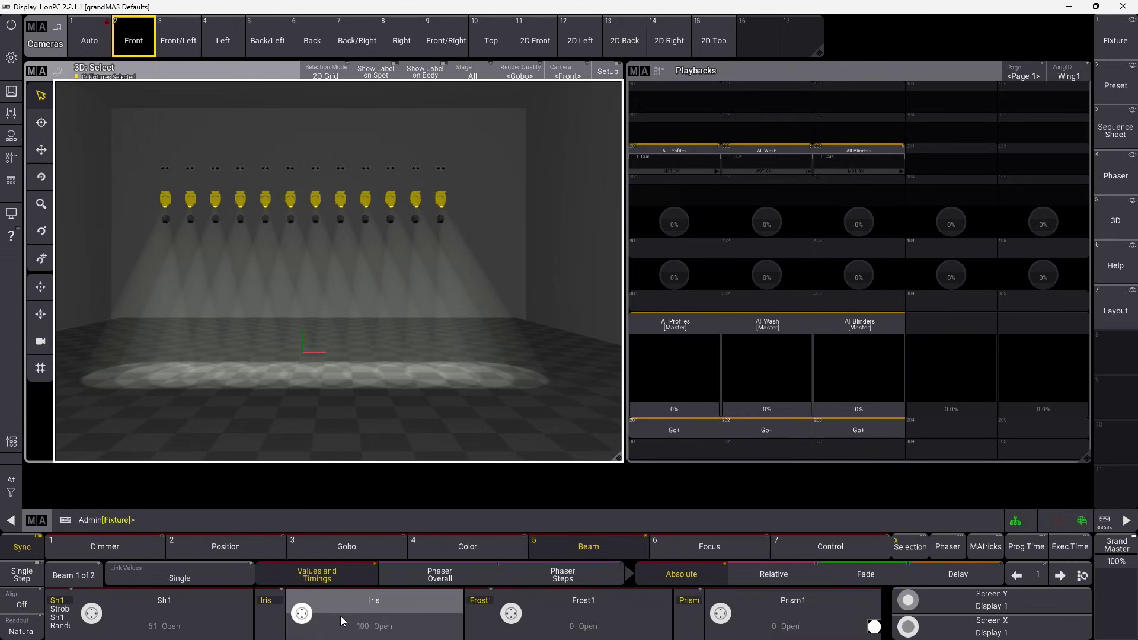
click(304, 616)
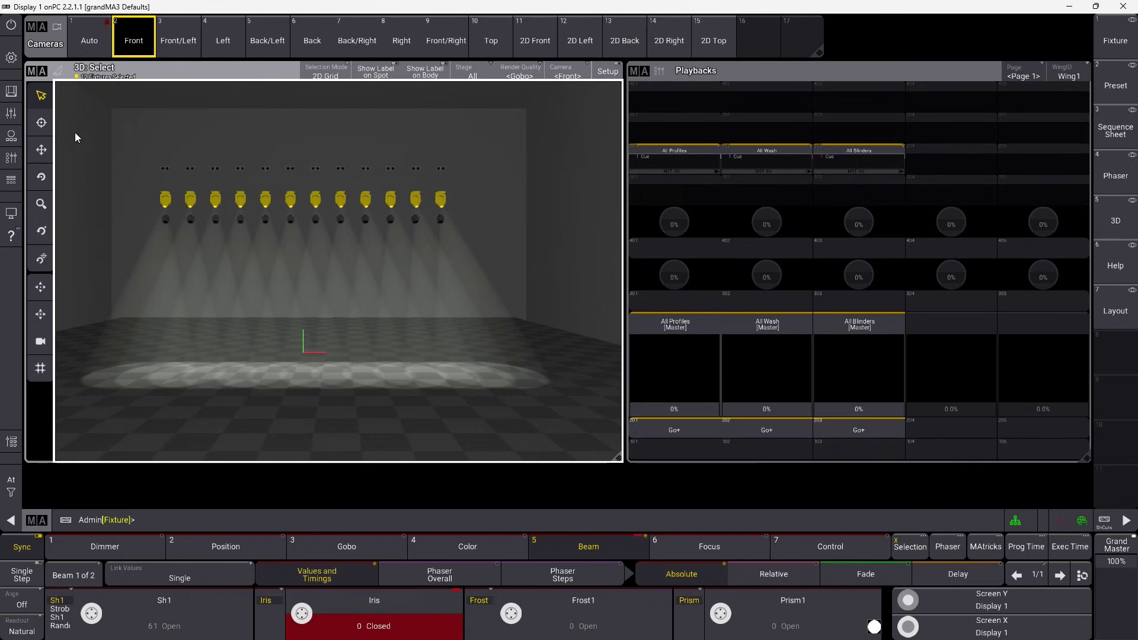
Turn off Highlight and raise the All Profiles master to 100%.
click(11, 92)
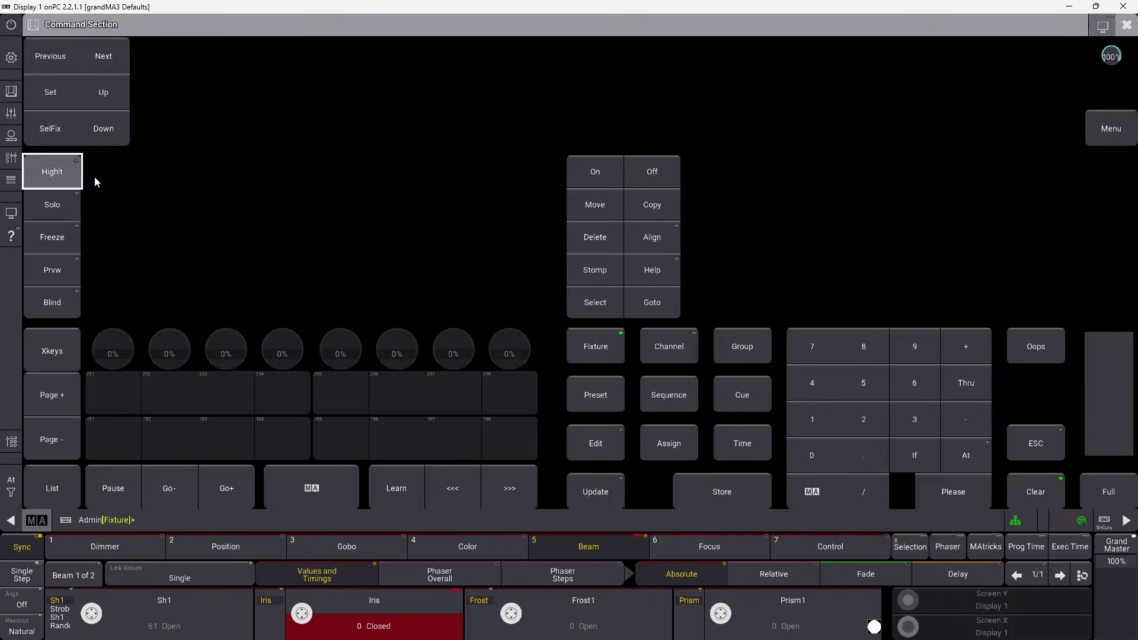
click(1125, 27)
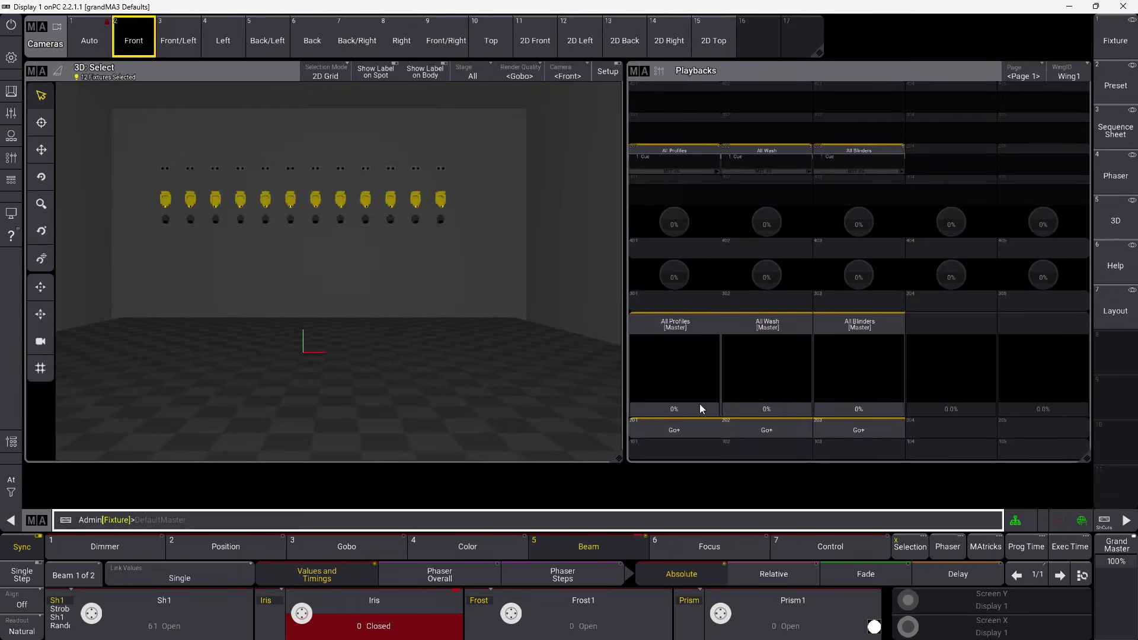
drag(700, 410, 672, 310)
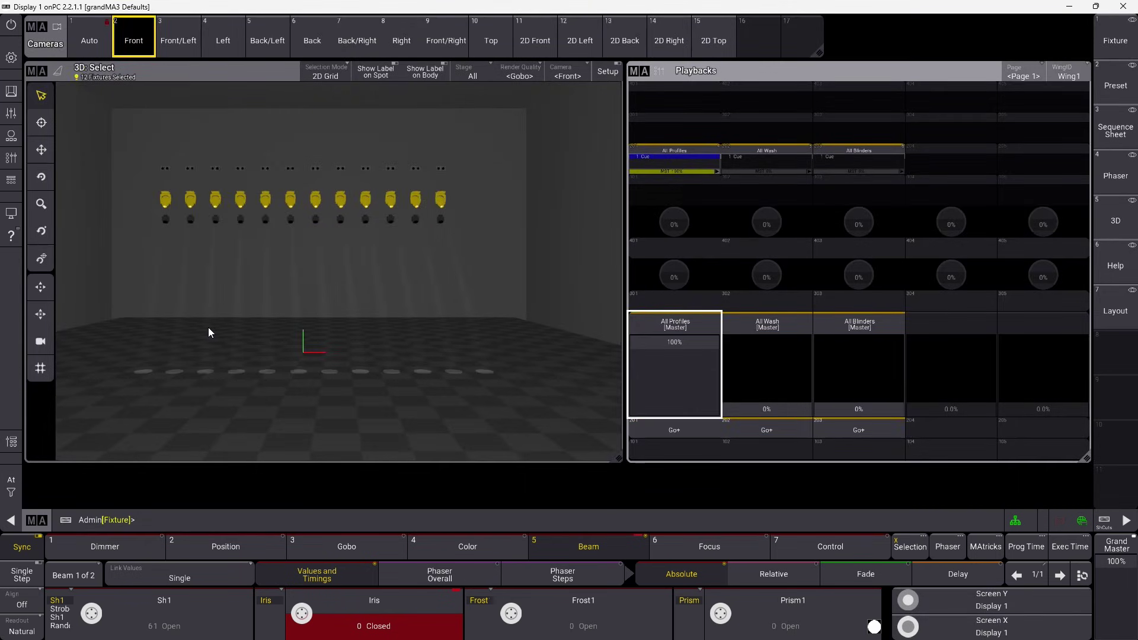
Set the zoom to 10.00 and store the programmer values as the fixtures' Highlight values in Merge mode.
click(652, 545)
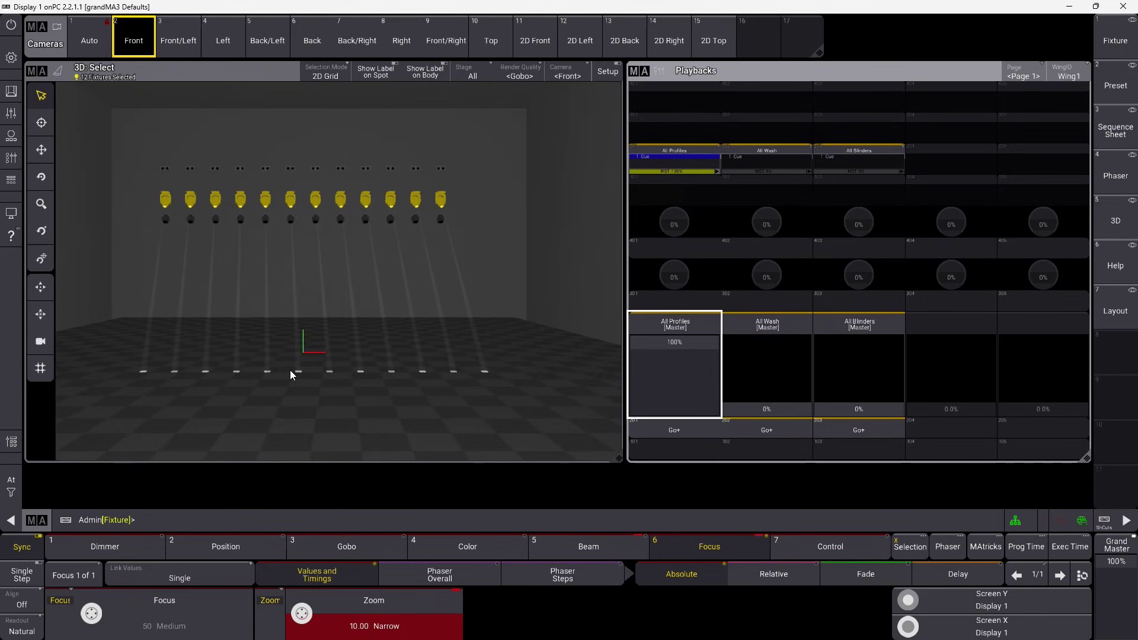
click(174, 525)
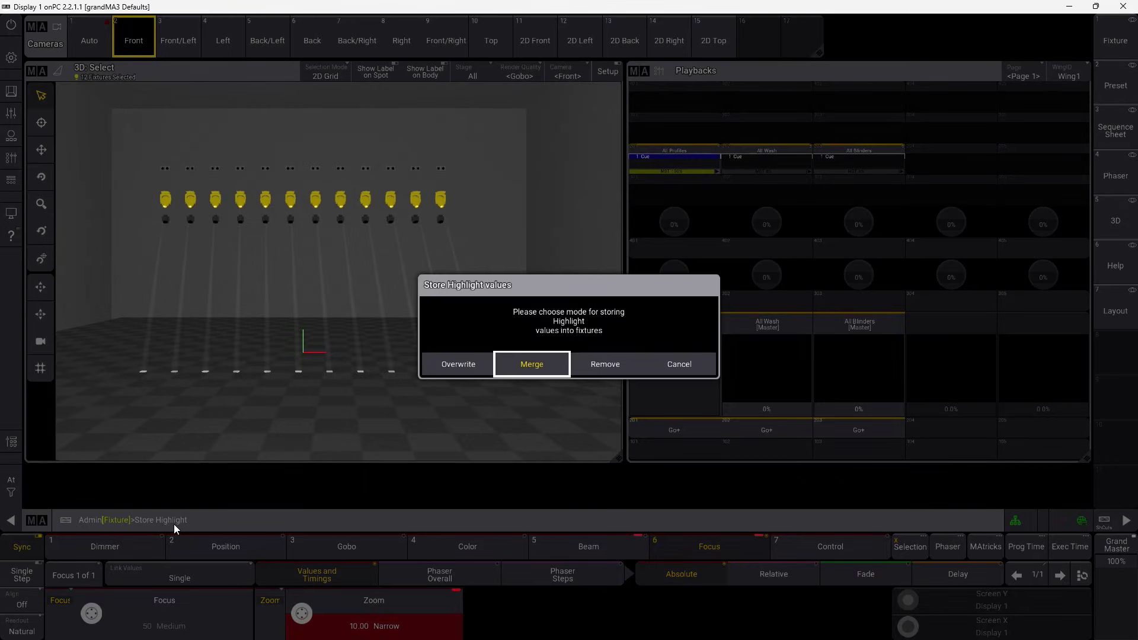
click(532, 364)
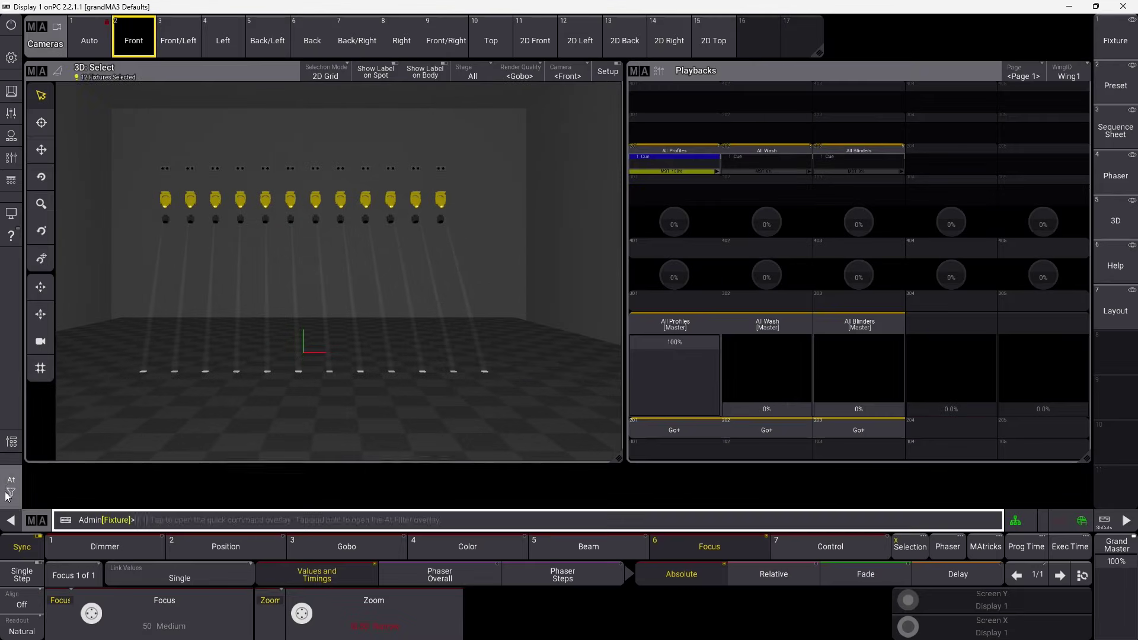
Clear the programmer and reselect the twelve profile fixtures with Highlight turned on.
click(10, 482)
click(71, 491)
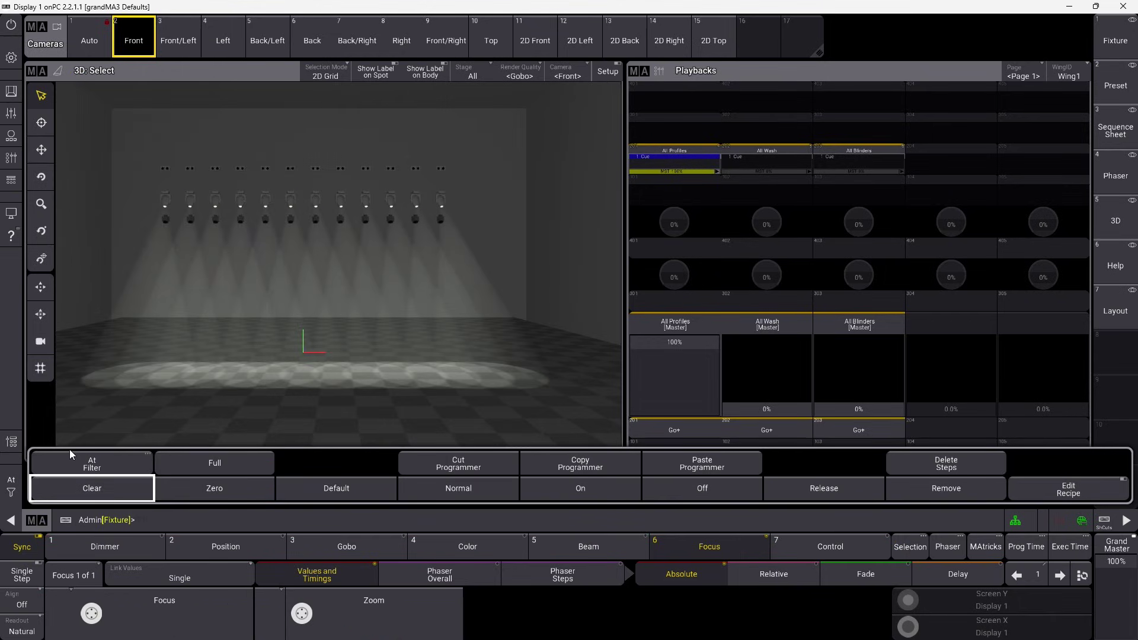
drag(129, 176, 485, 214)
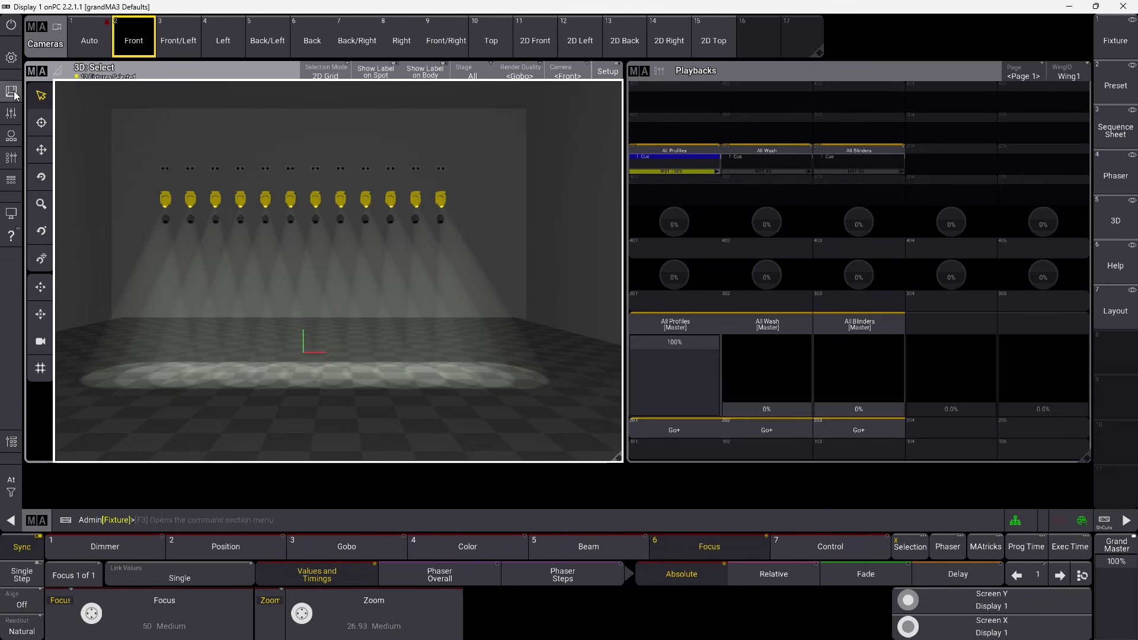
click(10, 58)
click(1126, 25)
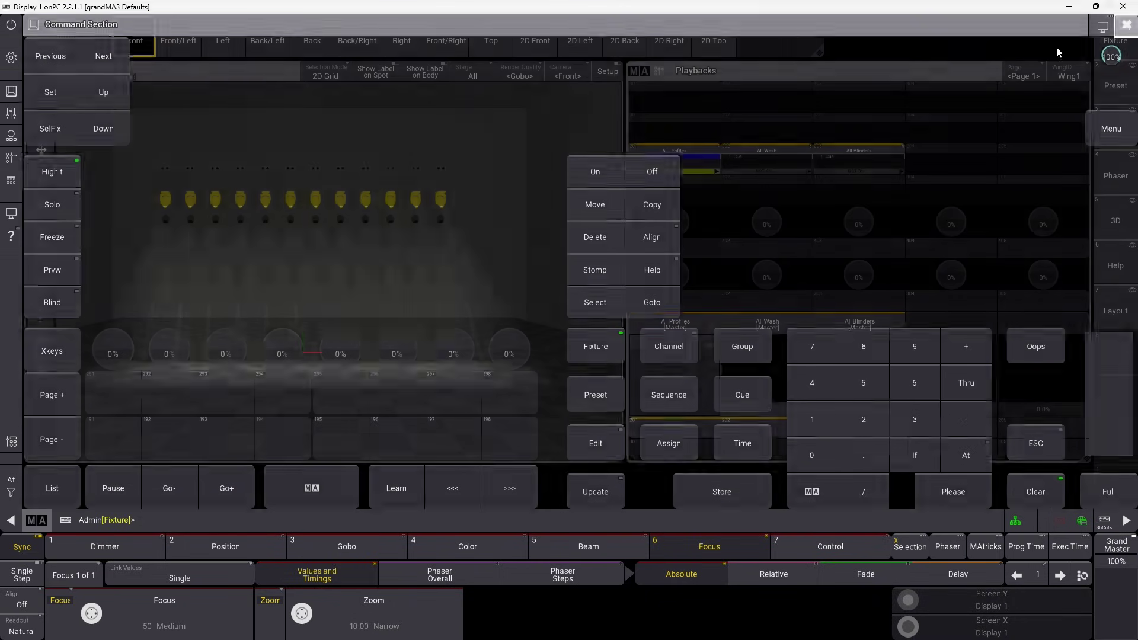
Step to the first fixture of the selection and set its tilt to -44.34.
click(194, 521)
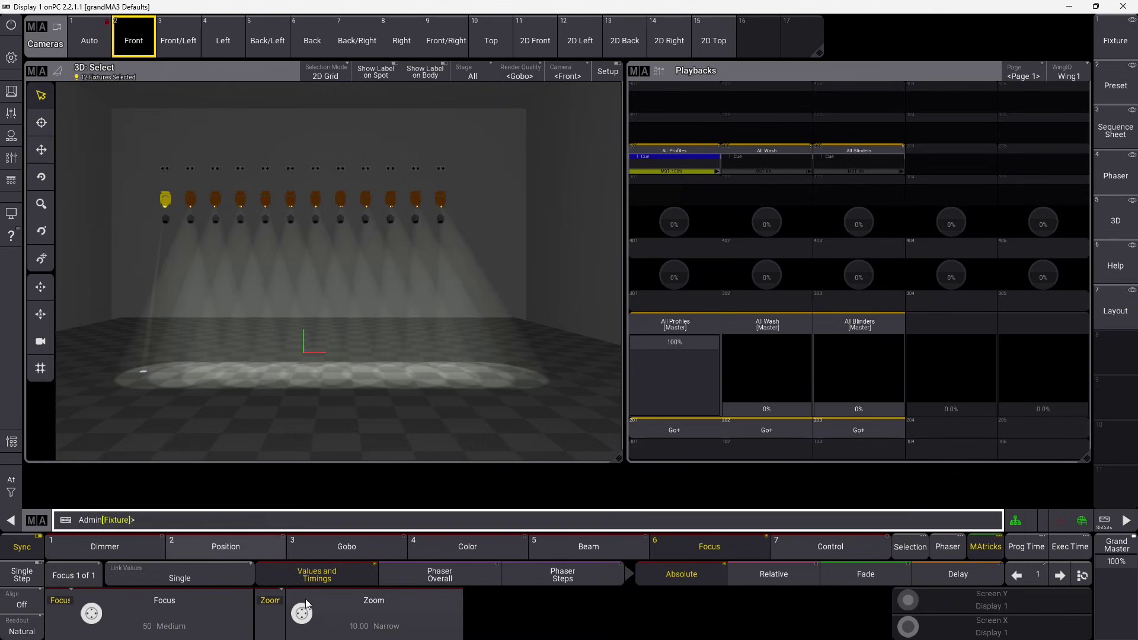
click(184, 551)
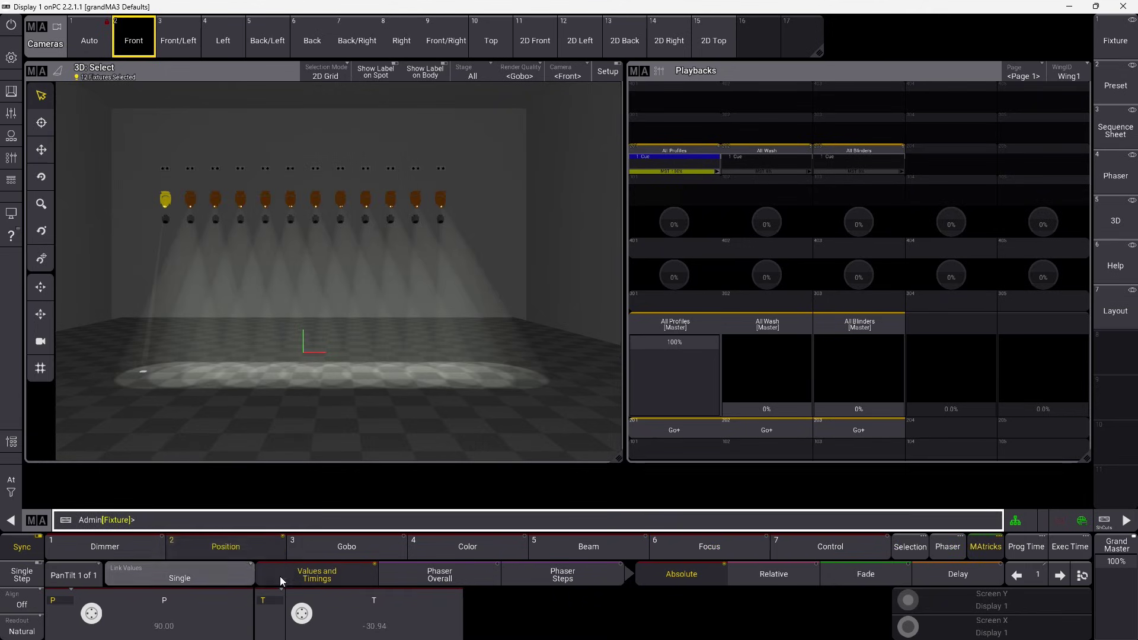
scroll(302, 615, up, 3)
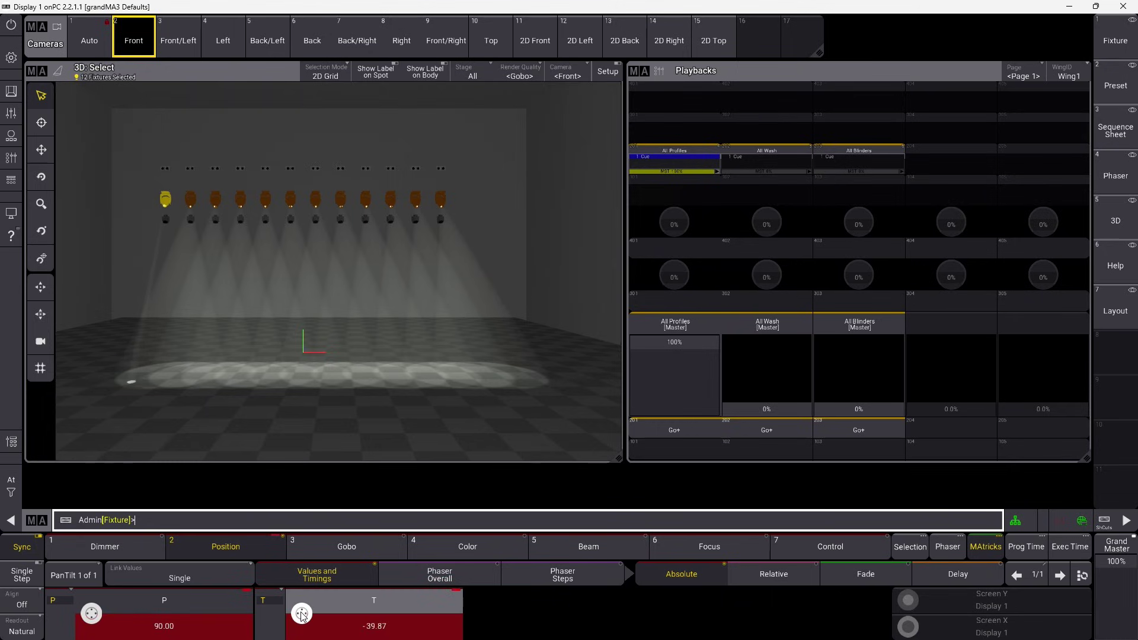
scroll(301, 615, down, 1)
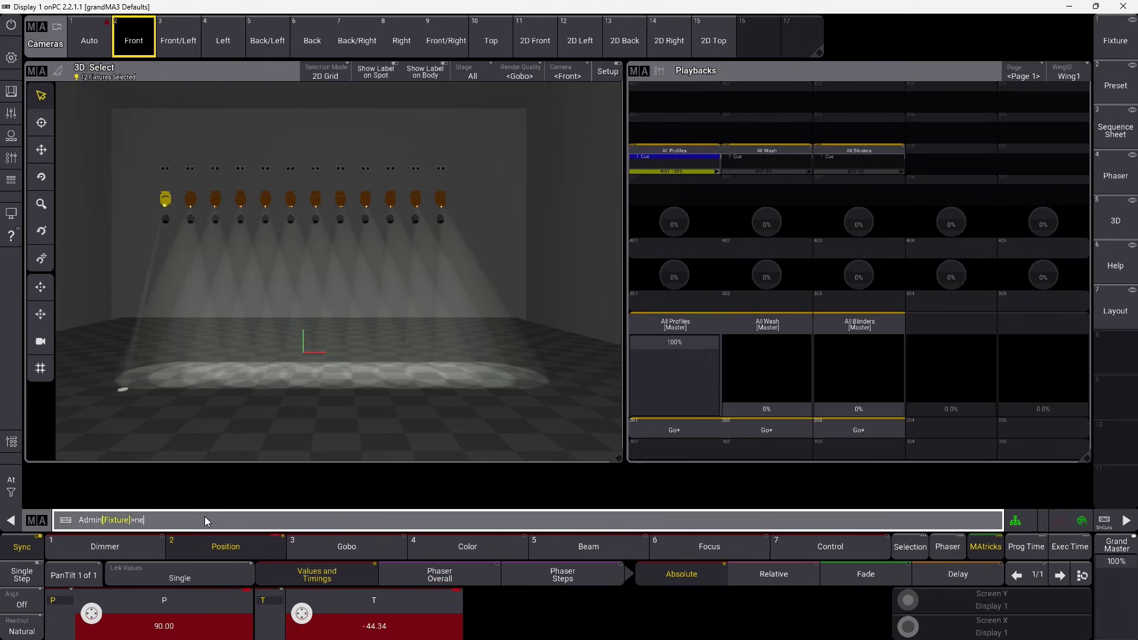
Set the second fixture's tilt to -48.80 and lower the All Profiles master to 0%.
key(Return)
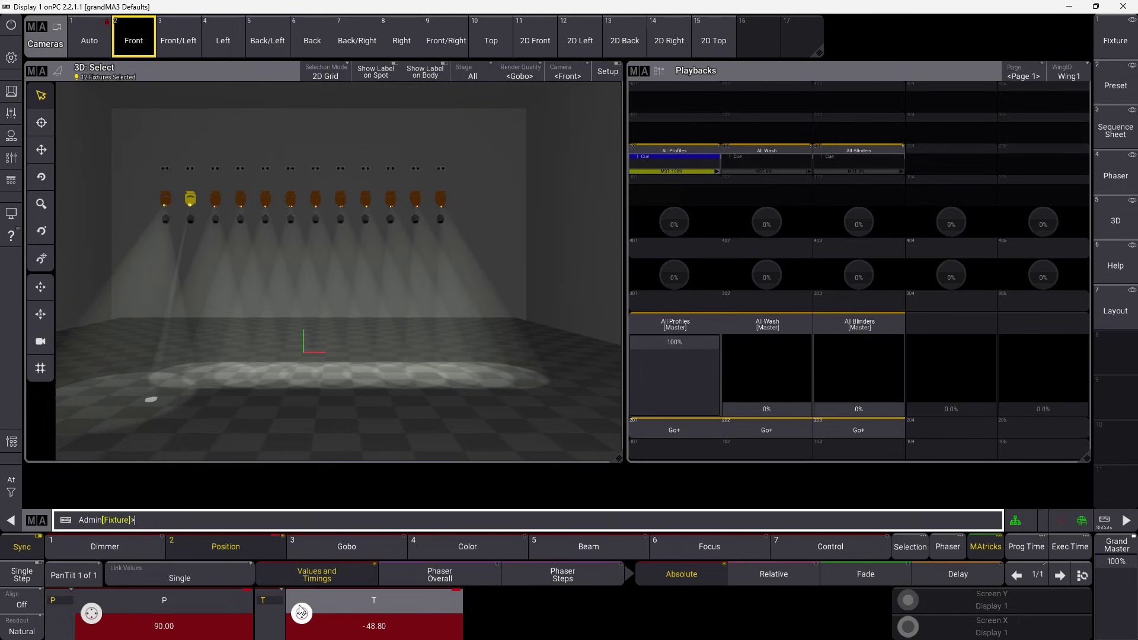
drag(691, 342, 686, 492)
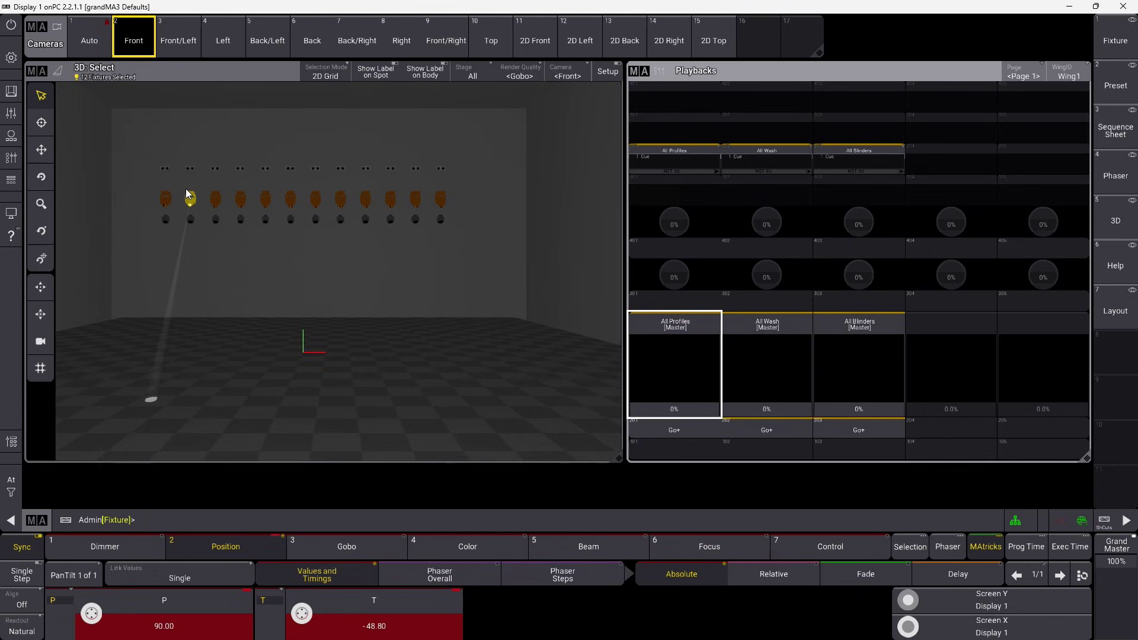
Step to the third fixture of the selection with the Next command.
click(213, 521)
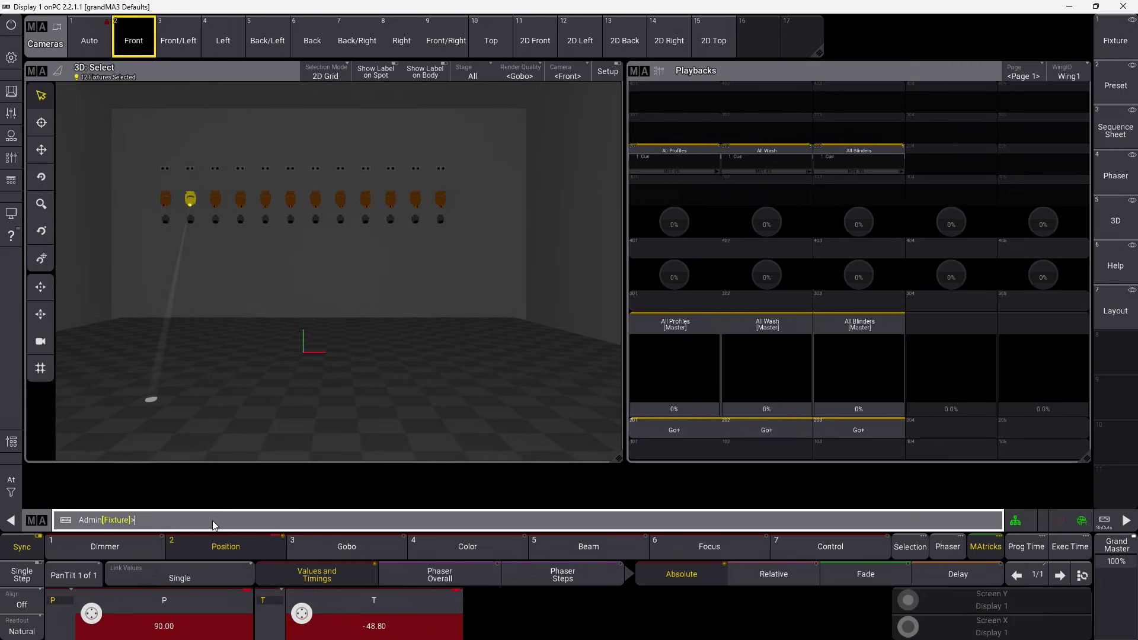
text(next)
key(Return)
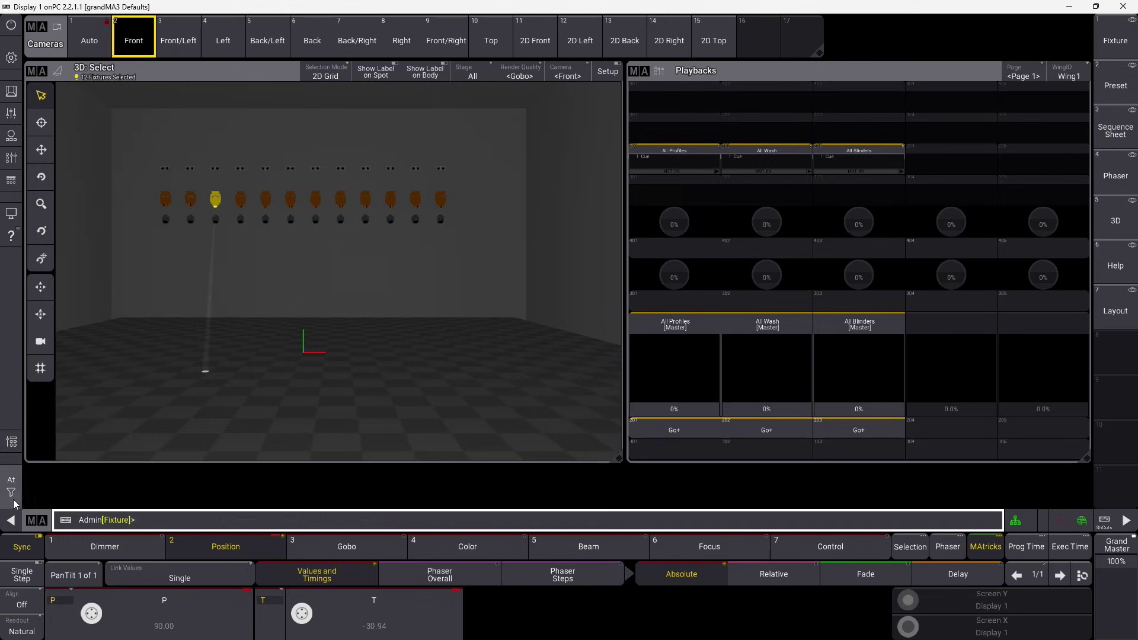
Clear the programmer, reselect the twelve profile fixtures and turn Highlight off.
click(10, 485)
click(50, 497)
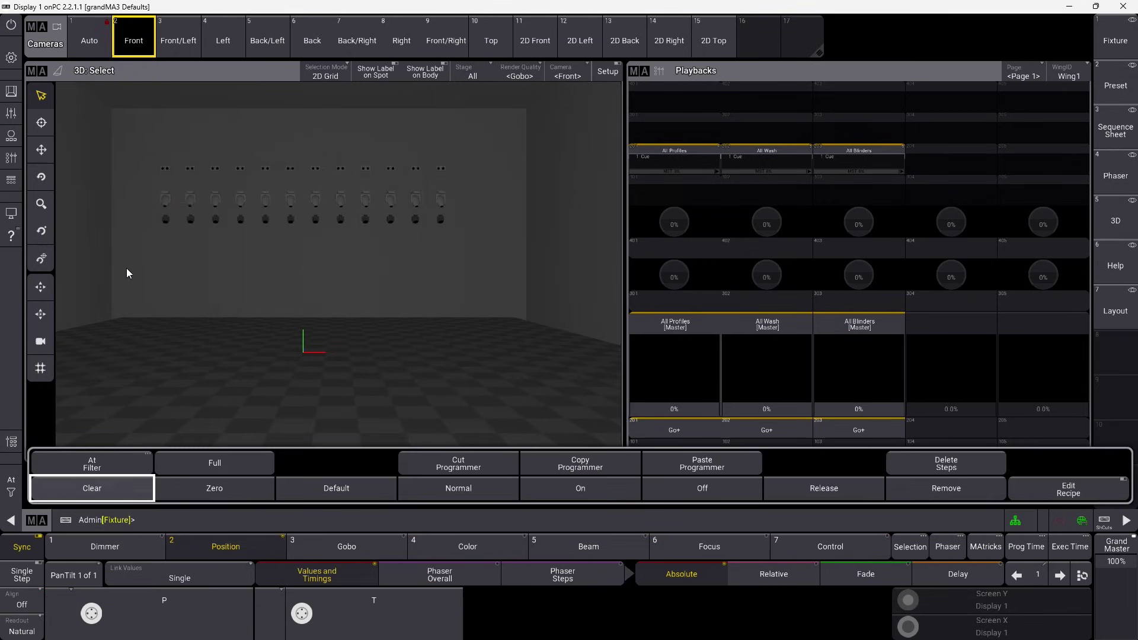
drag(135, 190, 493, 211)
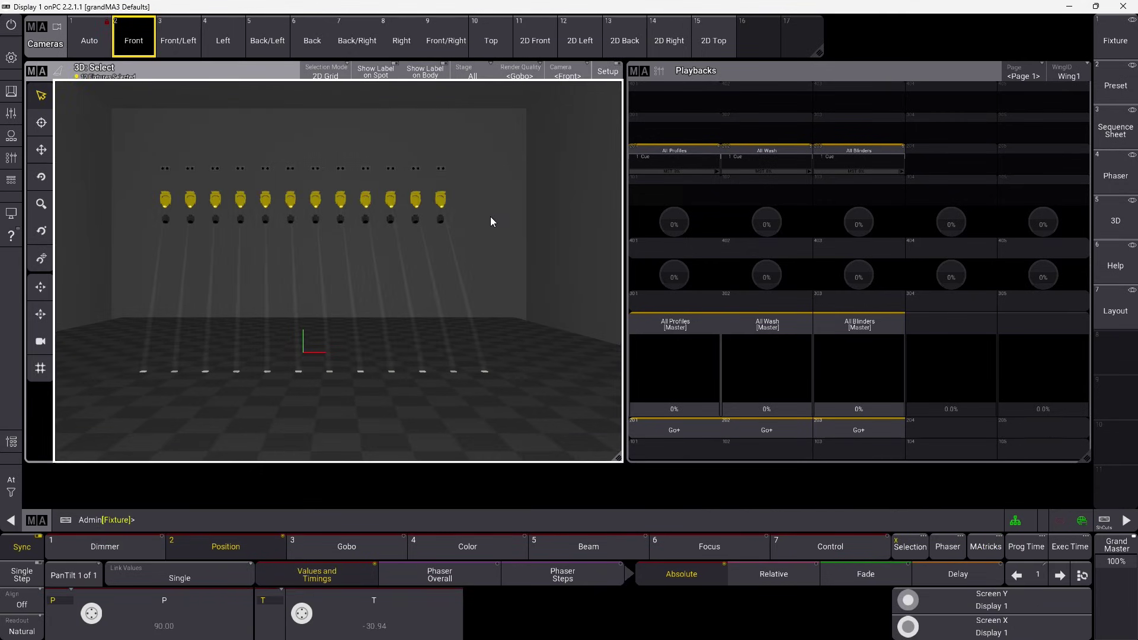
click(10, 91)
click(52, 172)
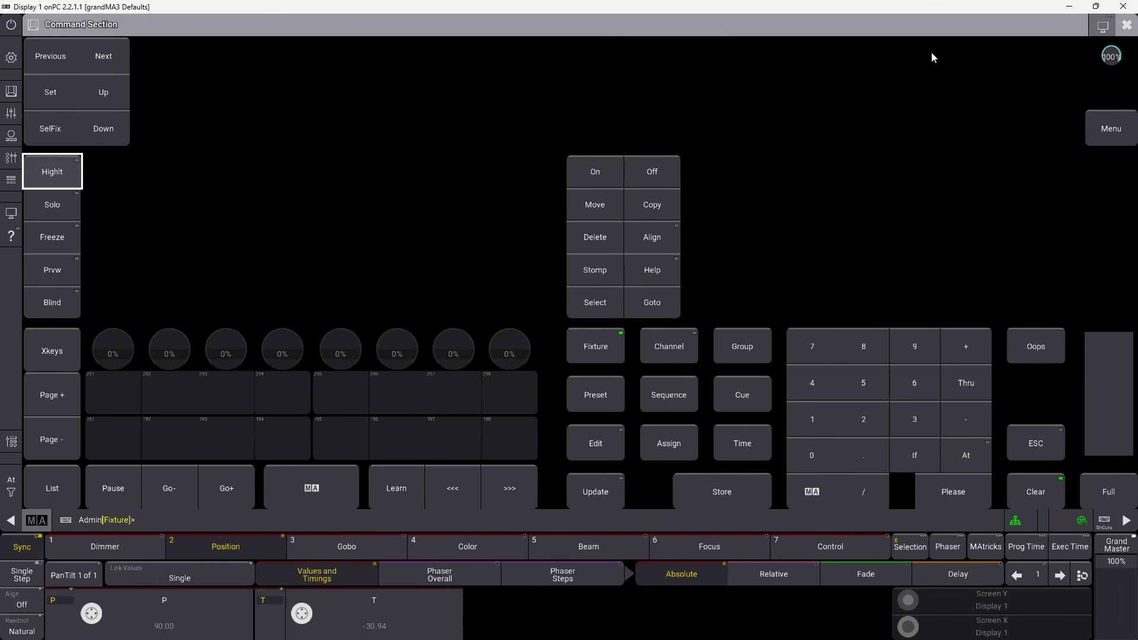
click(1127, 24)
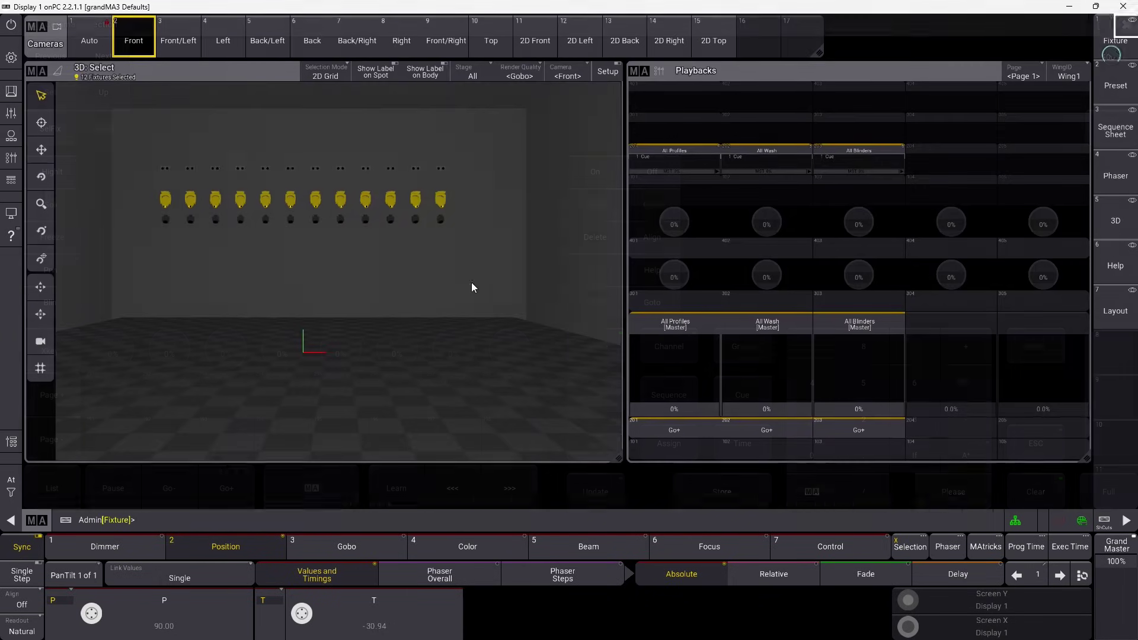
Set the dimmer of the selected profile fixtures to 2% with an At command.
click(11, 481)
click(10, 481)
text(at 2)
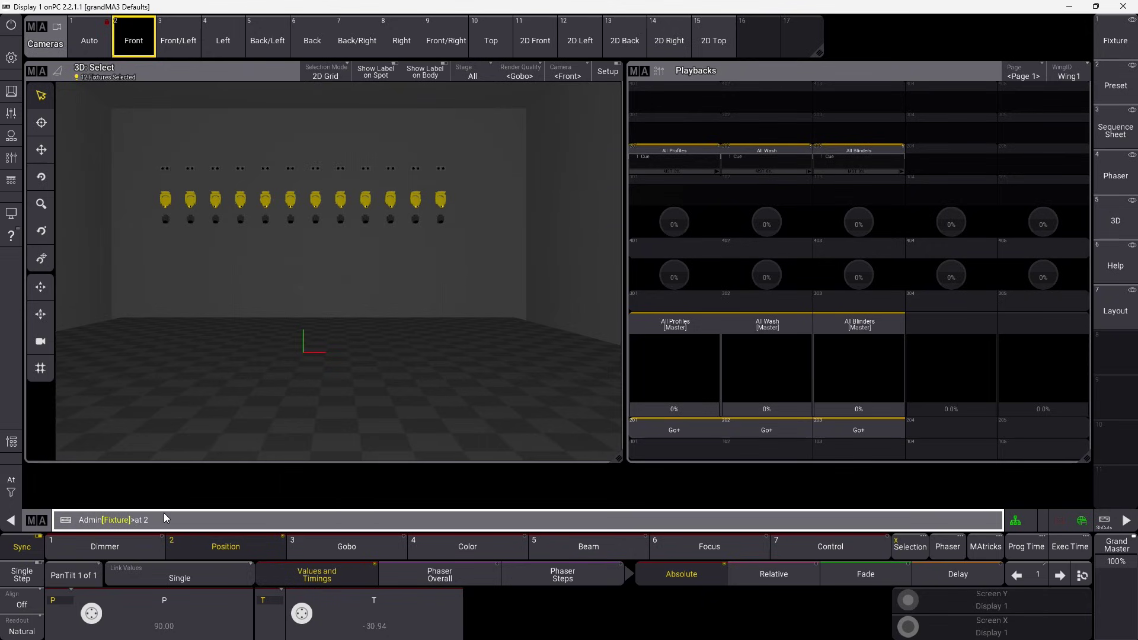
key(Return)
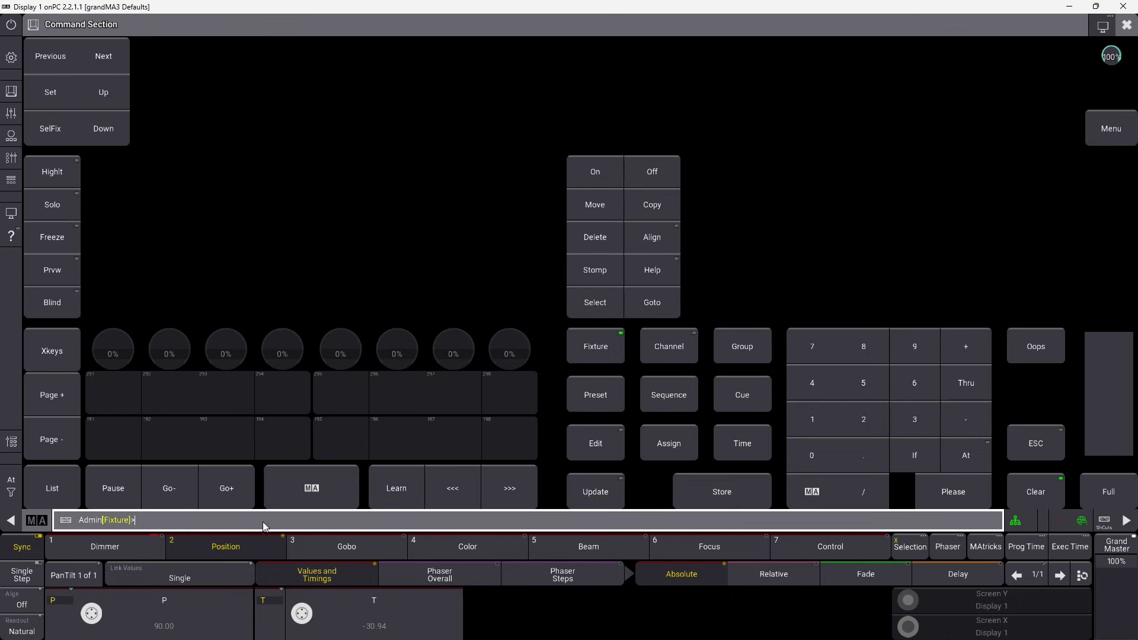
Store the programmer values of the selected profile fixtures as Lowlight values using Merge.
click(735, 493)
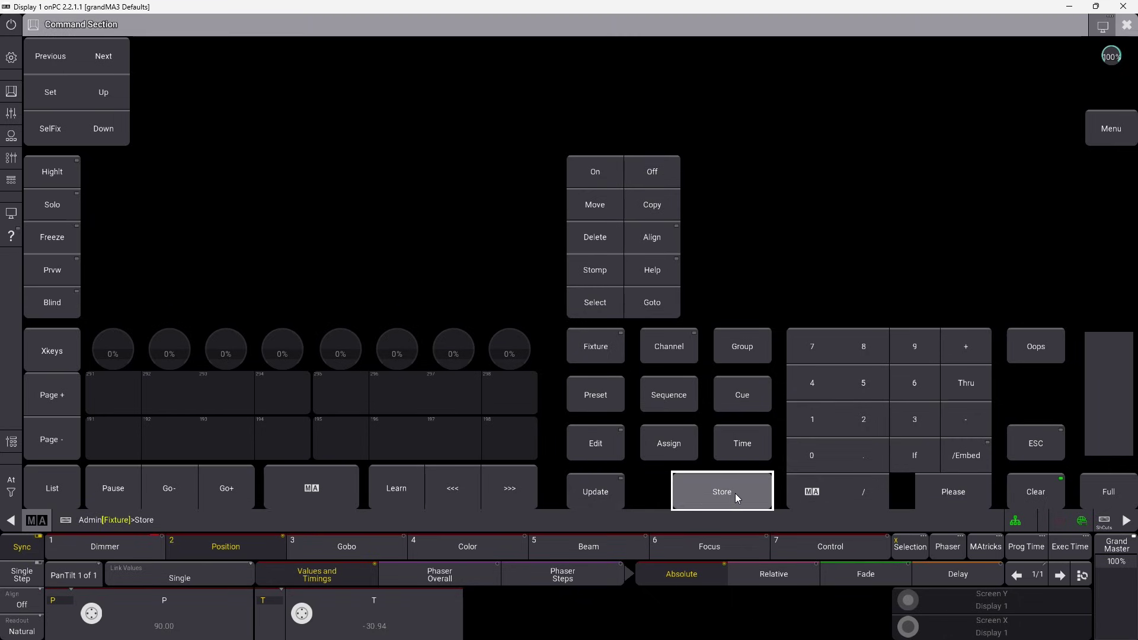
click(325, 485)
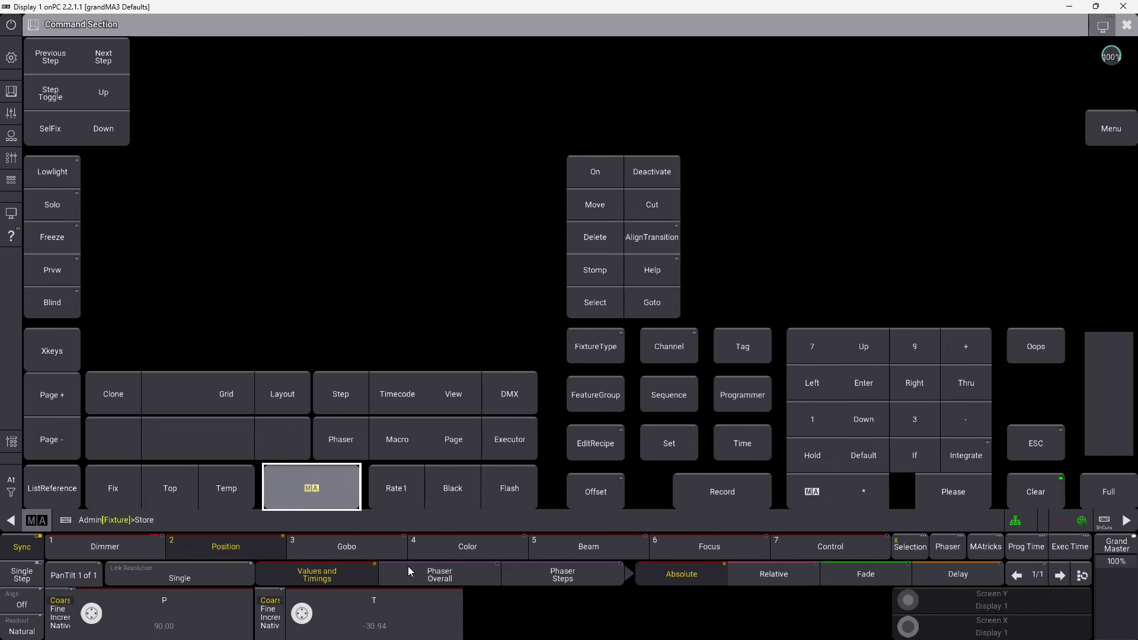
click(50, 176)
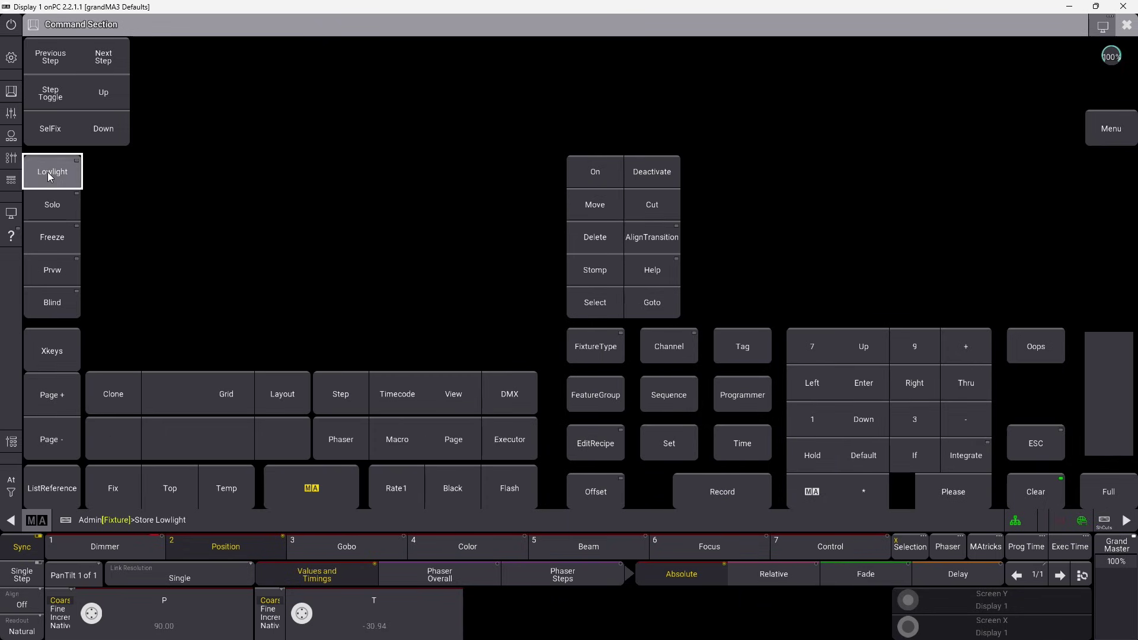
click(216, 521)
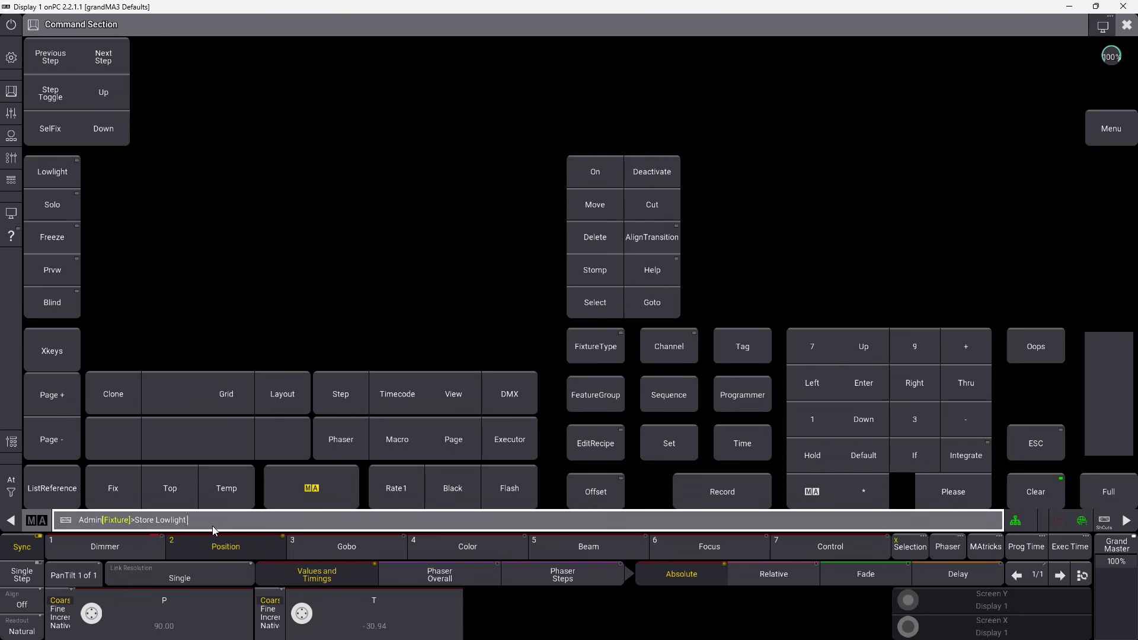
key(Return)
click(509, 364)
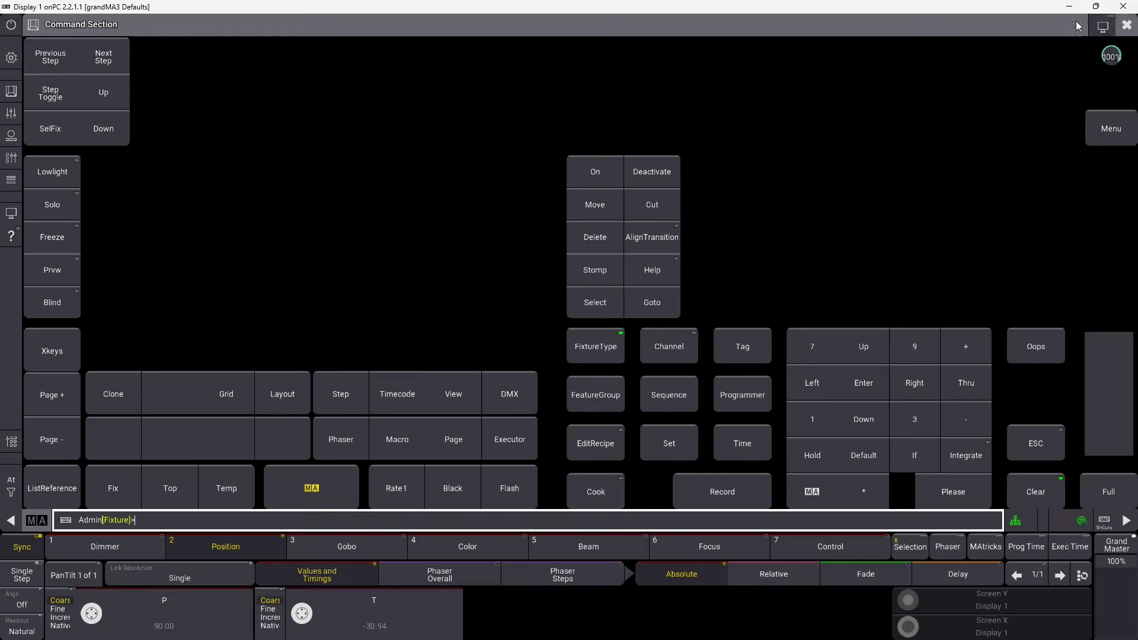
click(1128, 24)
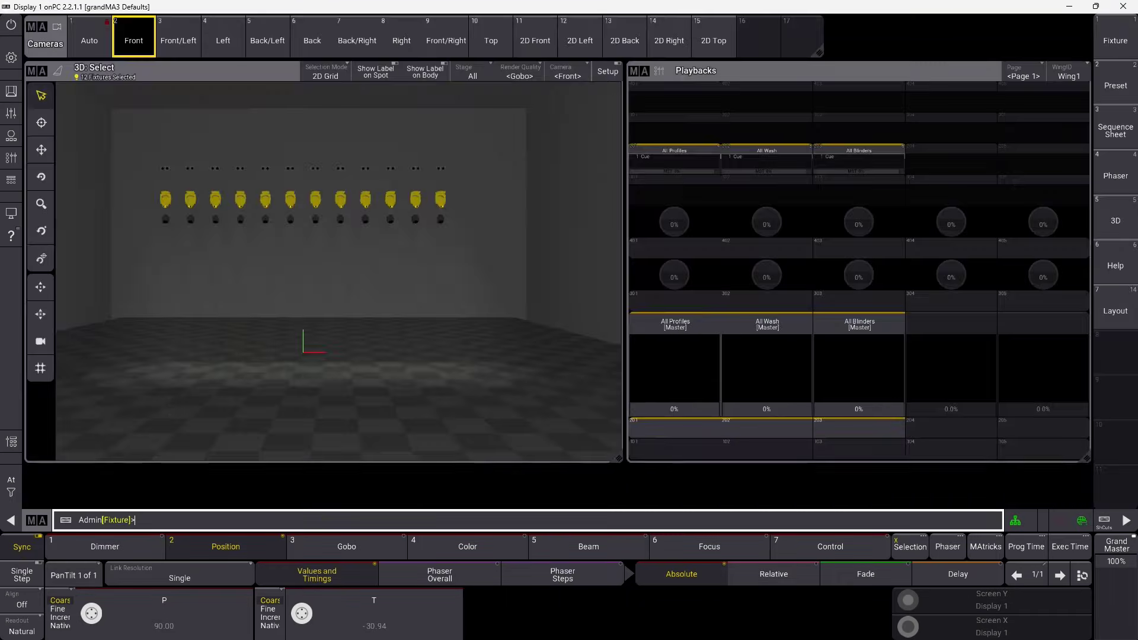
Clear the programmer and turn on Highlight in the Master Controls.
click(11, 481)
click(74, 491)
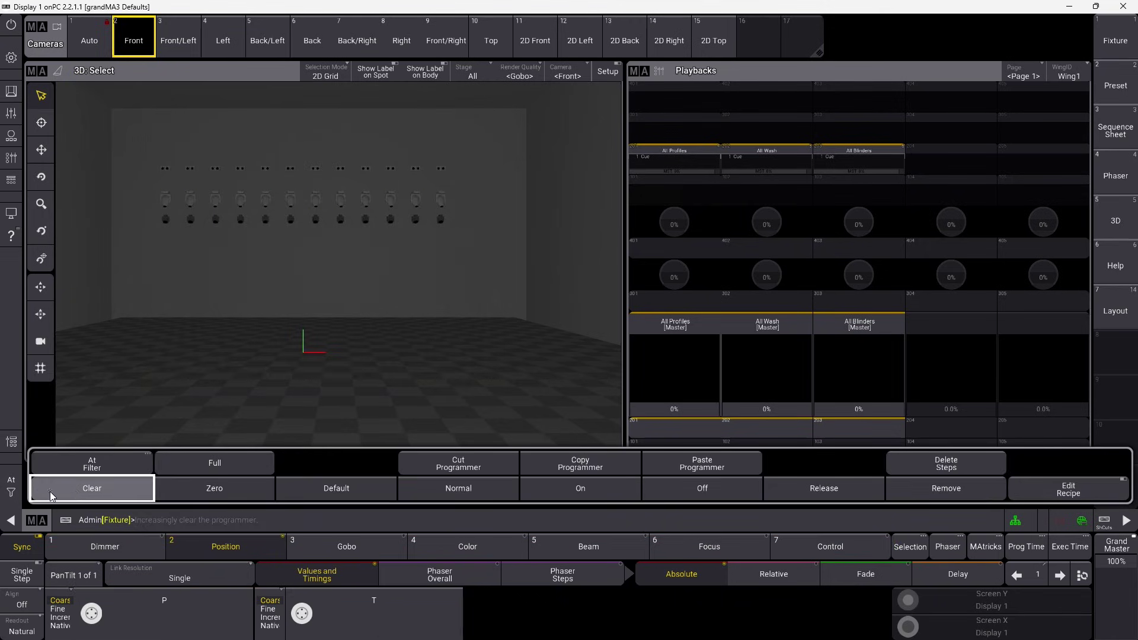
click(11, 112)
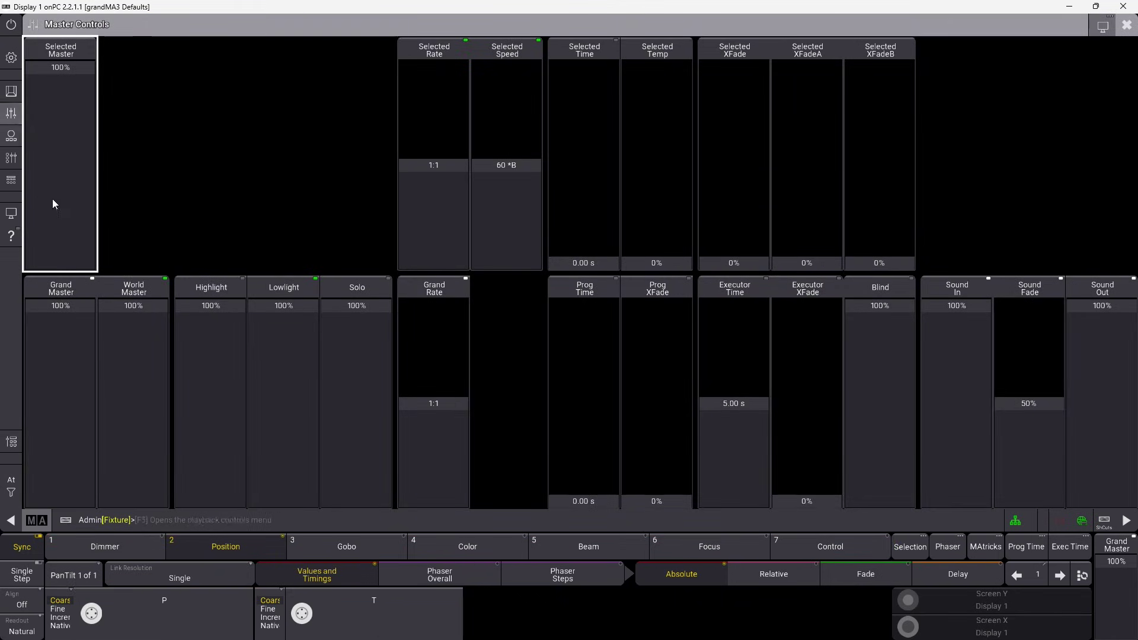
click(213, 288)
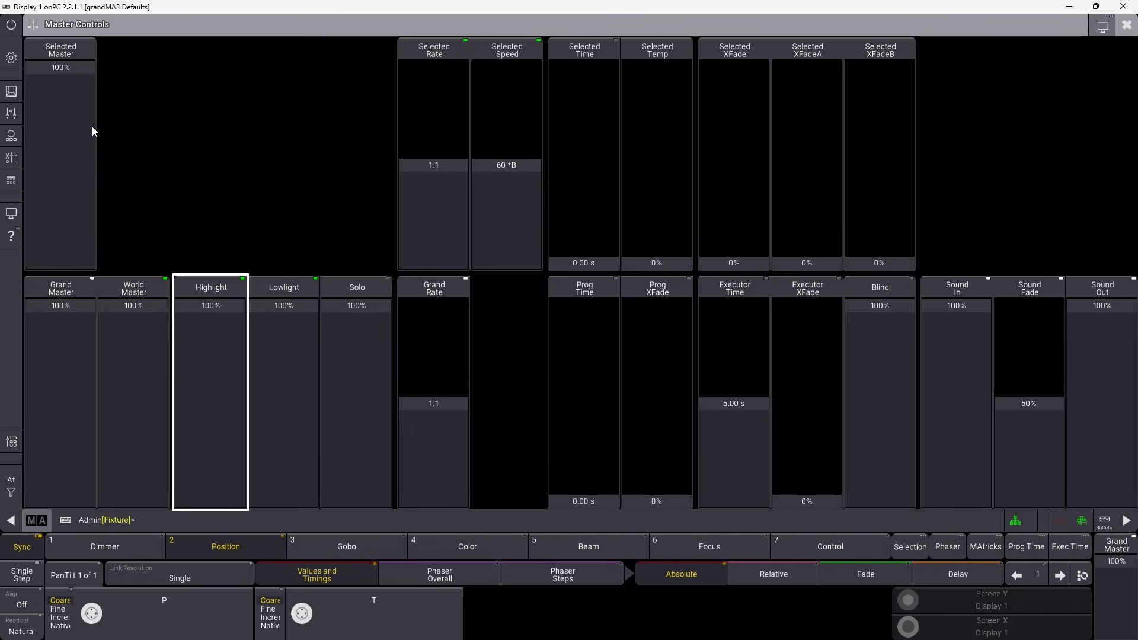
click(11, 112)
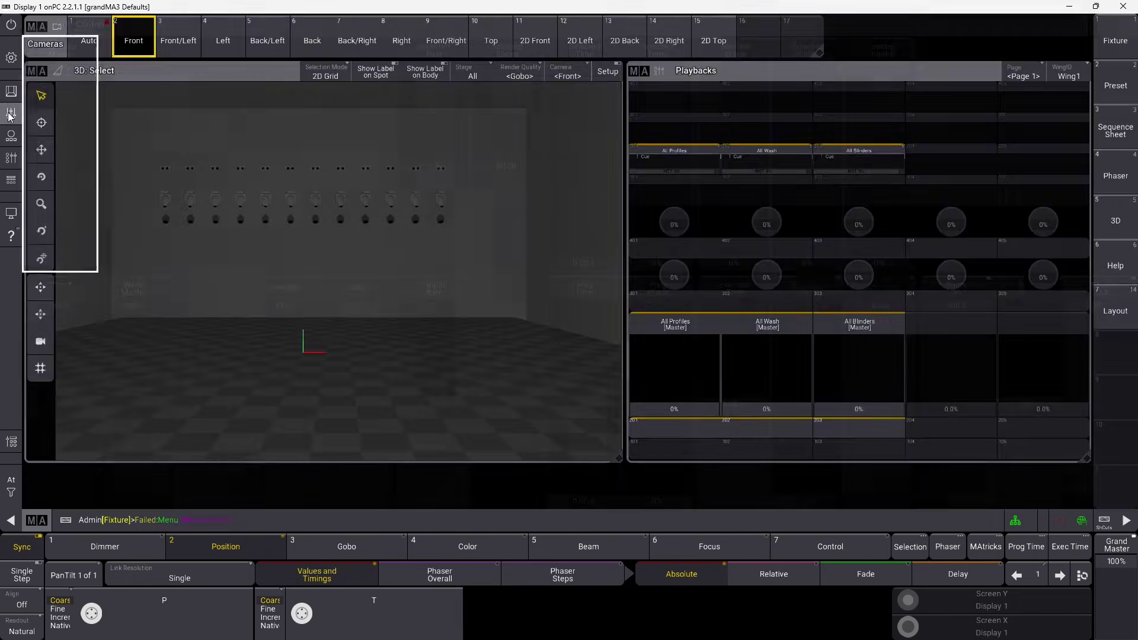
click(10, 114)
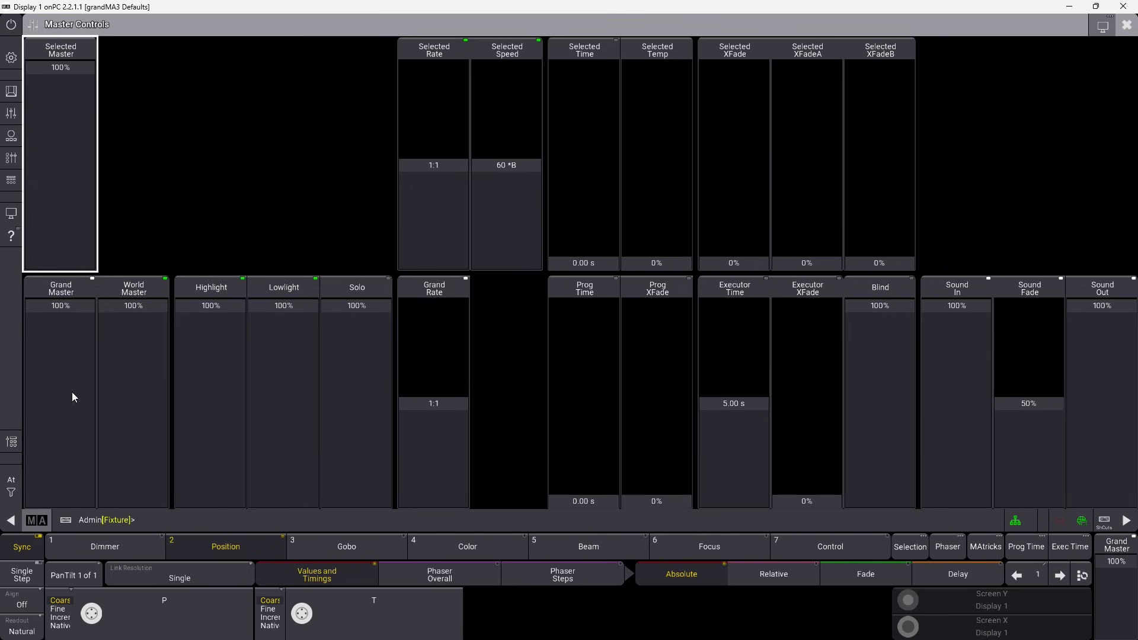
click(12, 520)
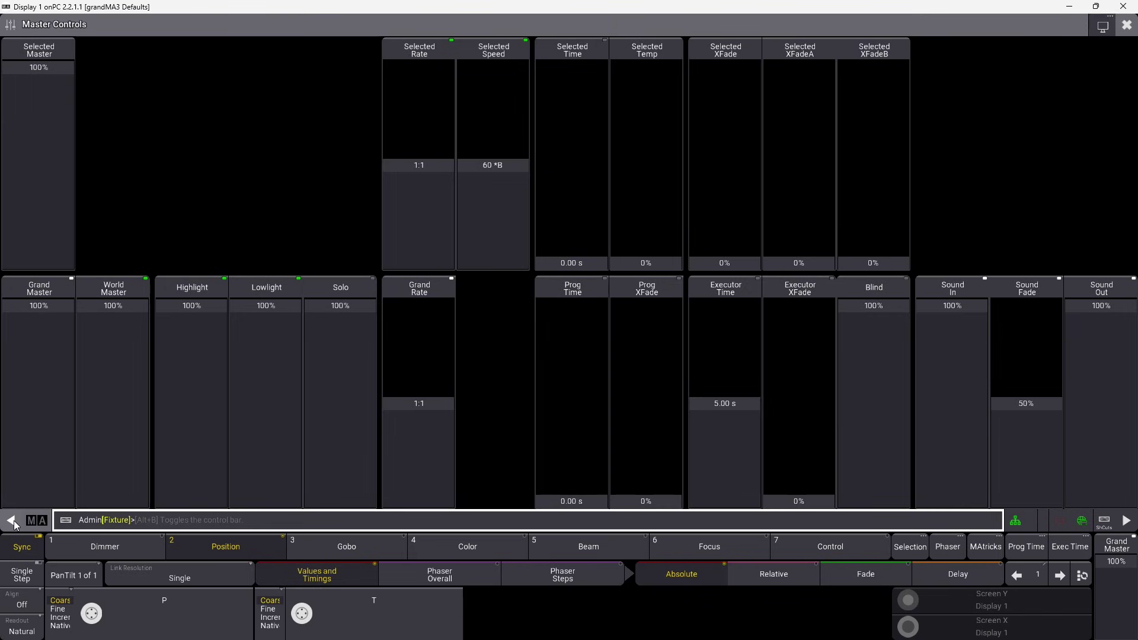
click(12, 521)
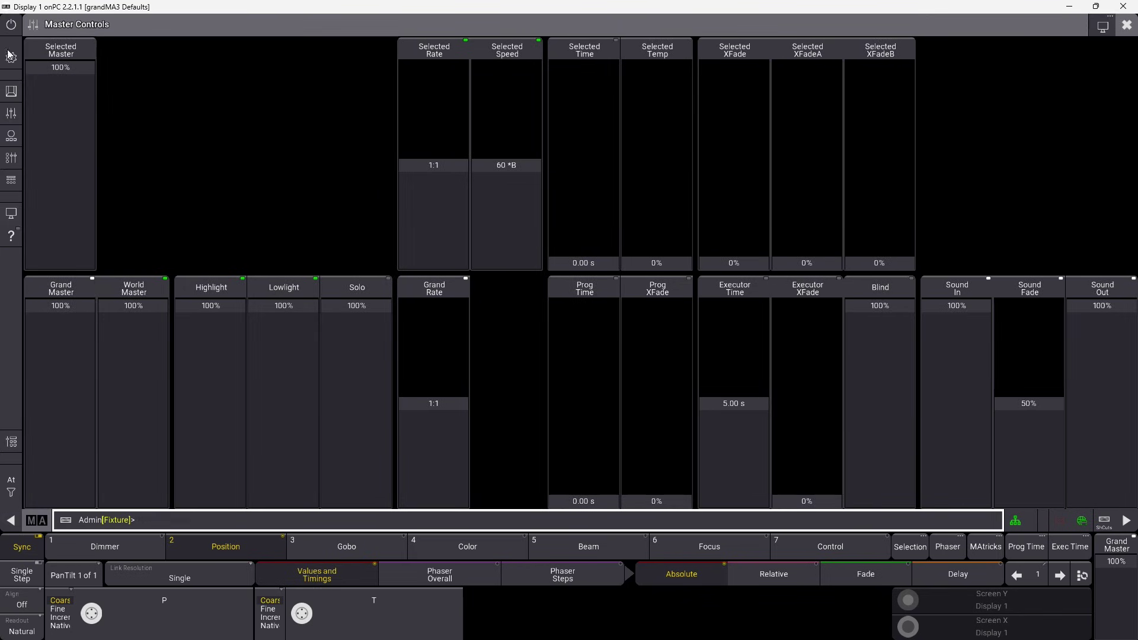
click(1126, 26)
Select the twelve profile fixtures and step to the first and second one with the Next command.
drag(147, 195, 493, 205)
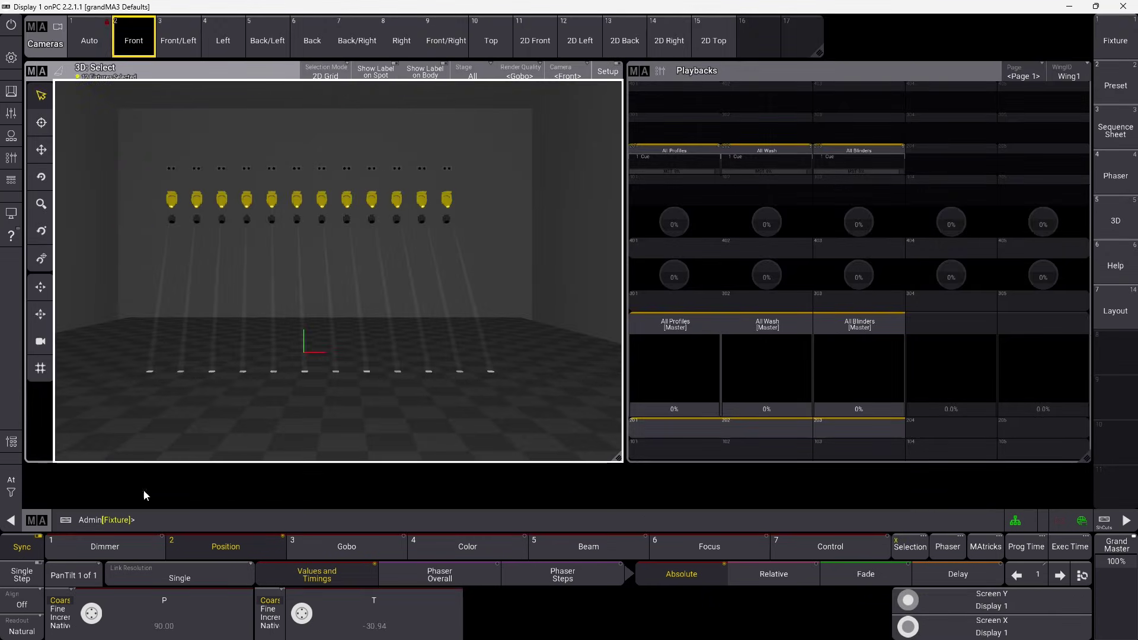
click(172, 523)
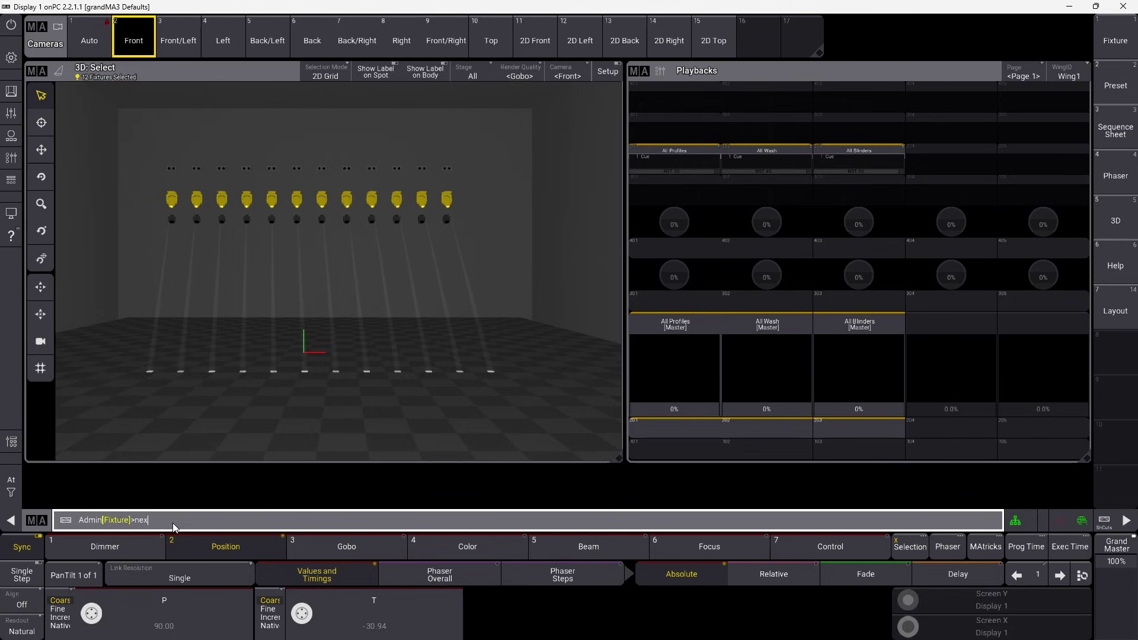
text(next)
key(Return)
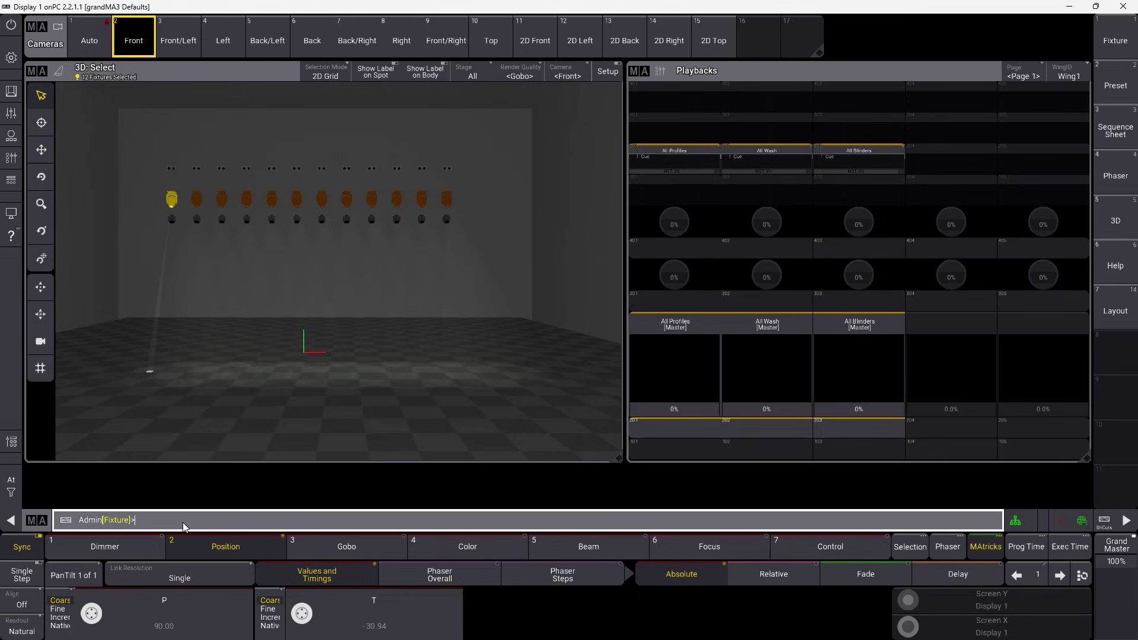
text(next)
key(Return)
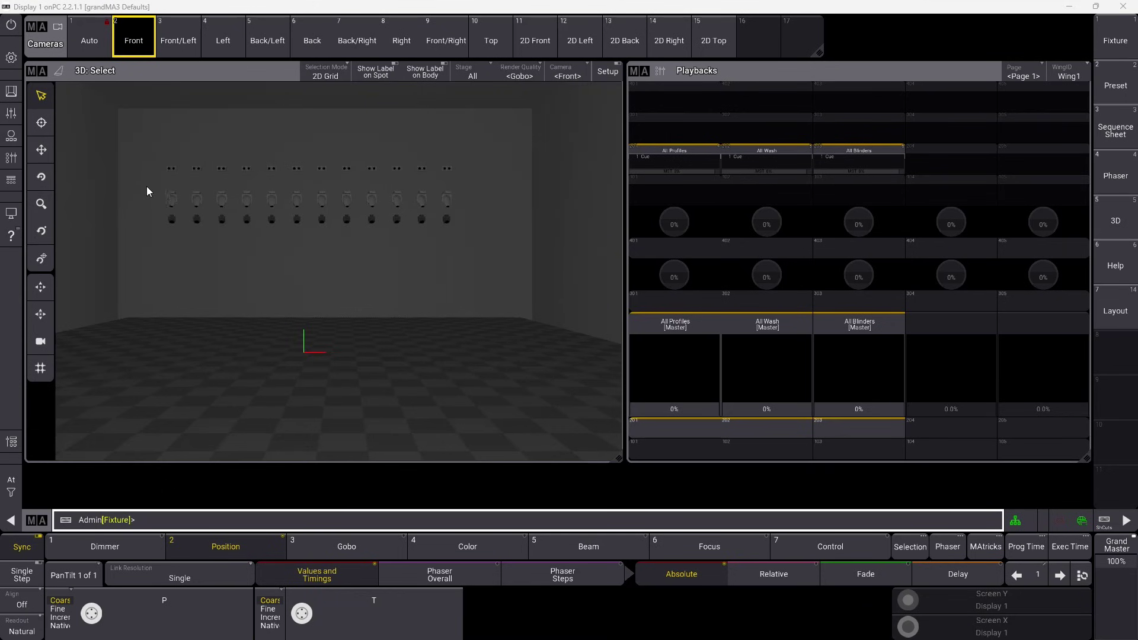
Reselect the twelve profile fixtures and set their Iris to 95 and Zoom to 26.65.
drag(148, 183, 472, 208)
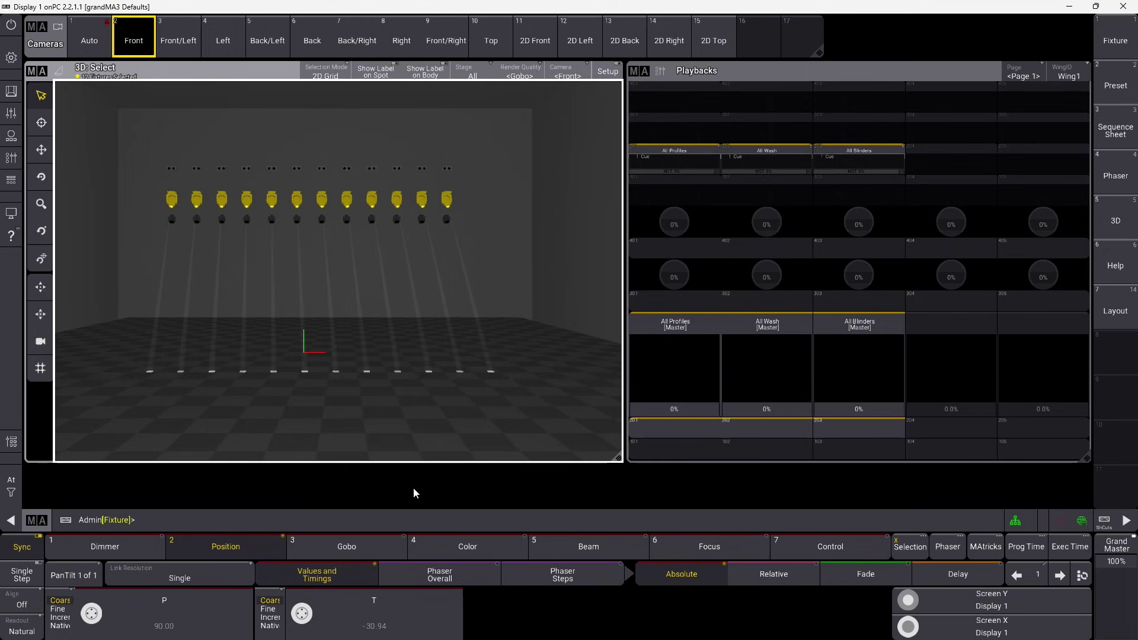
click(572, 553)
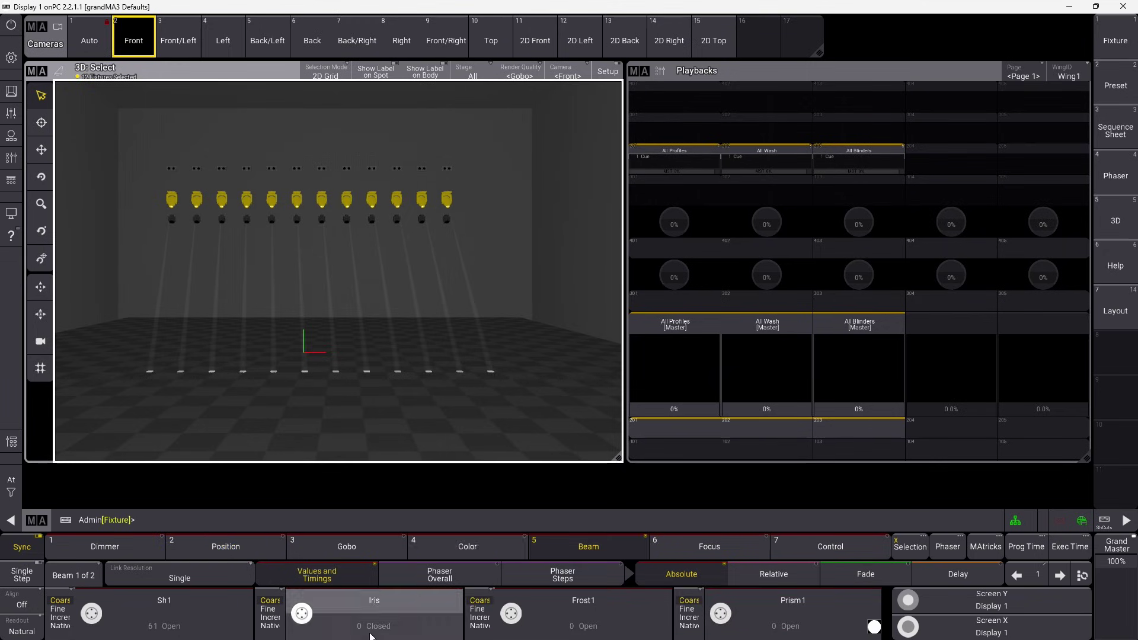
drag(302, 618, 304, 619)
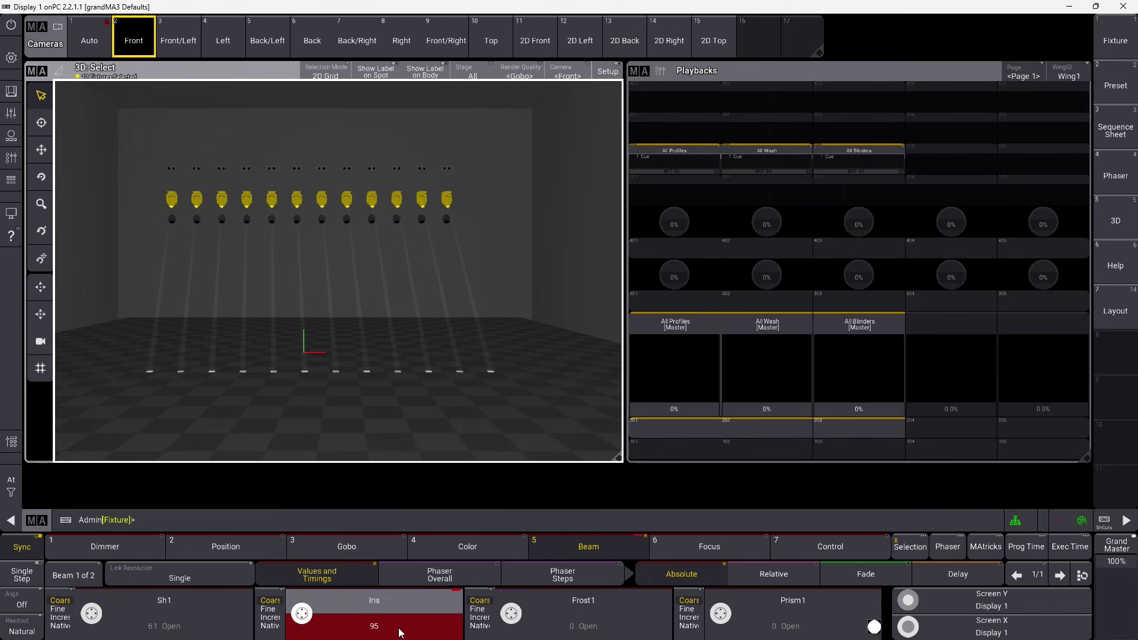
click(709, 548)
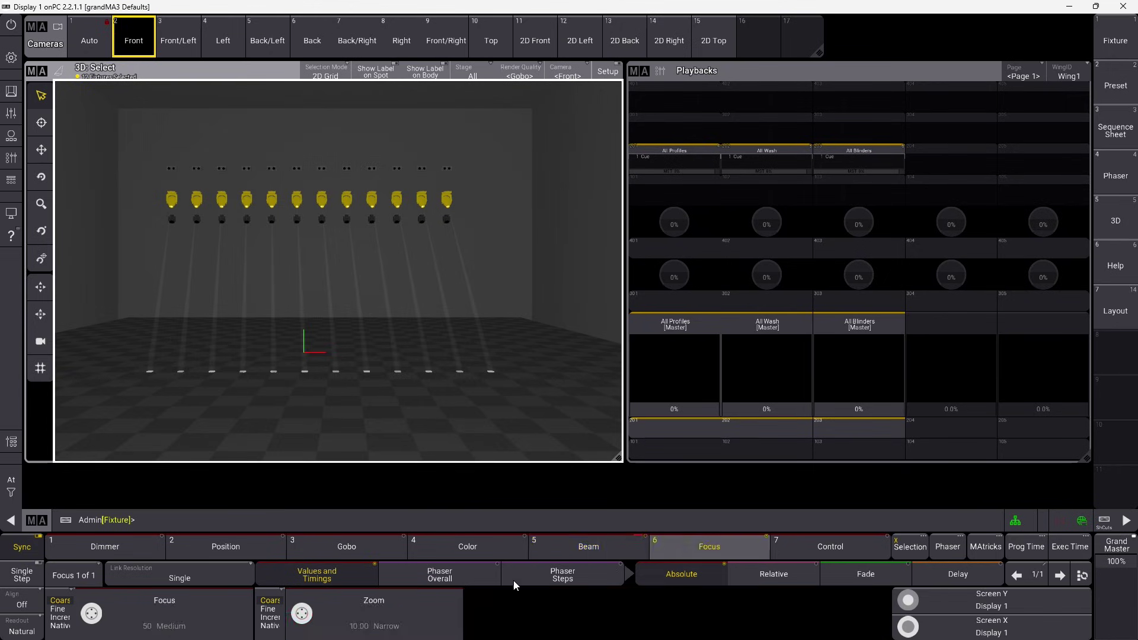
drag(302, 613, 307, 621)
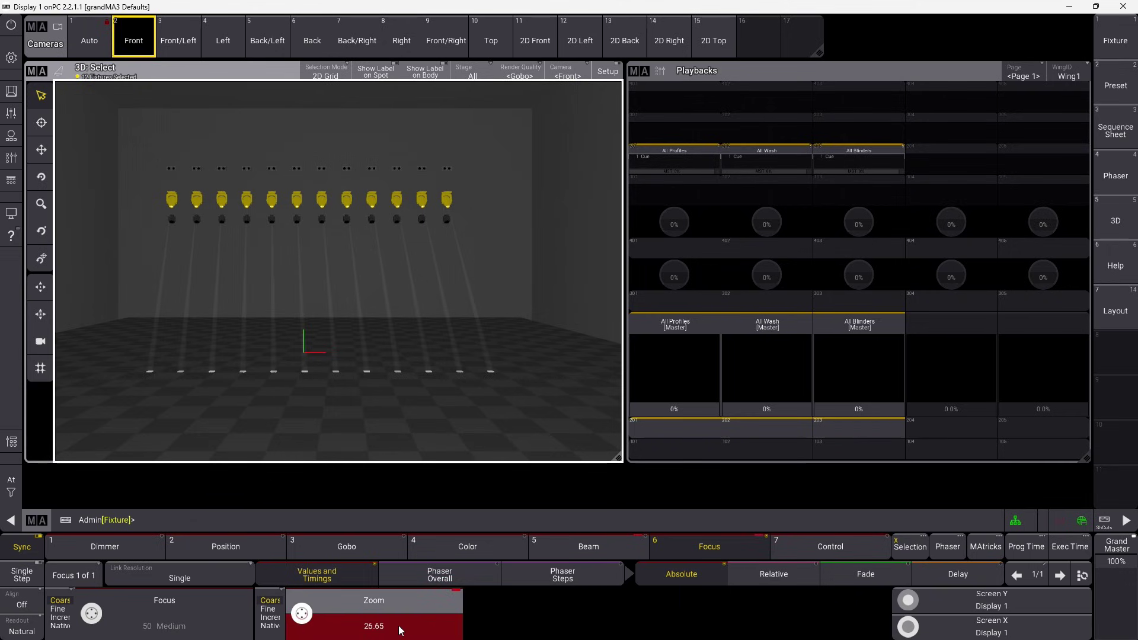
Run Store Highlight in Remove mode for the selected fixtures' Iris and Zoom, and clear the programmer.
click(270, 524)
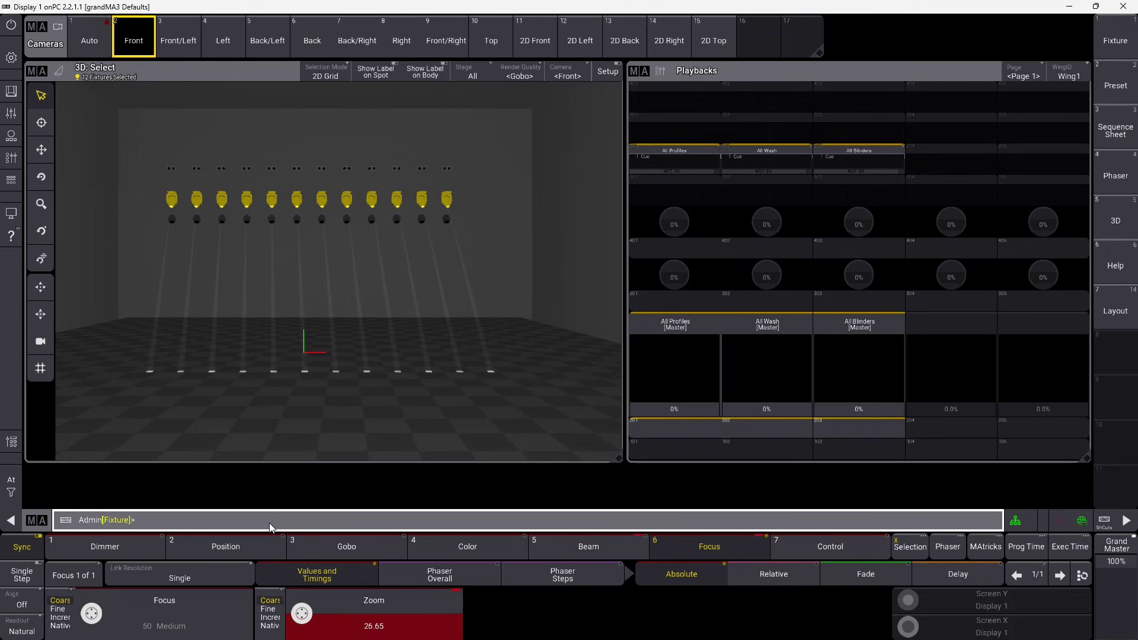
text(Store Highlight)
key(Return)
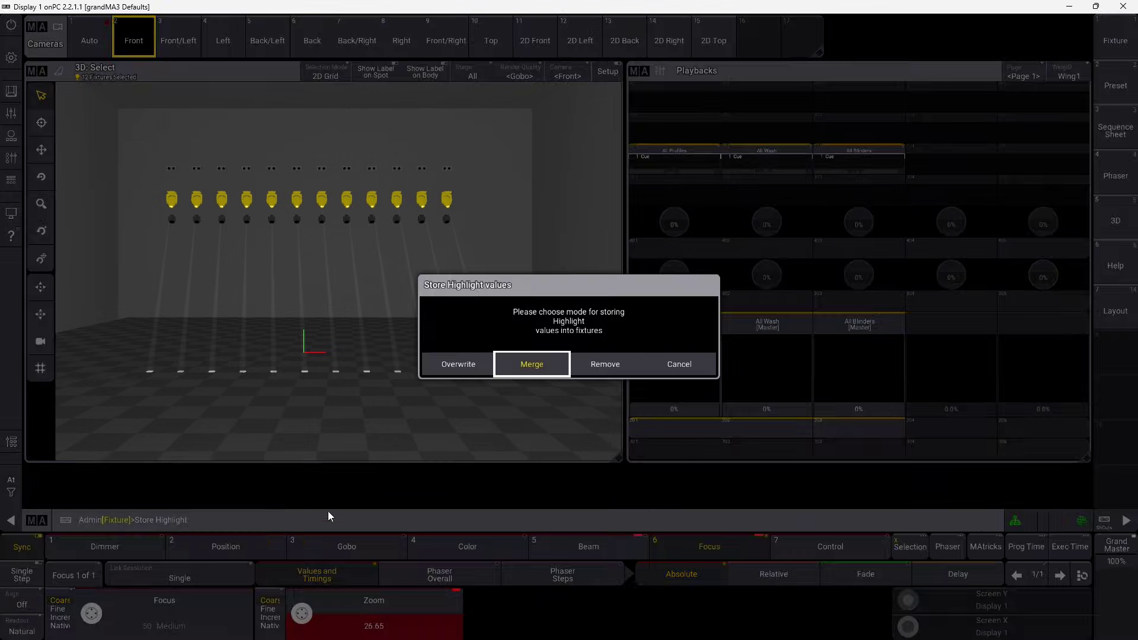
click(611, 368)
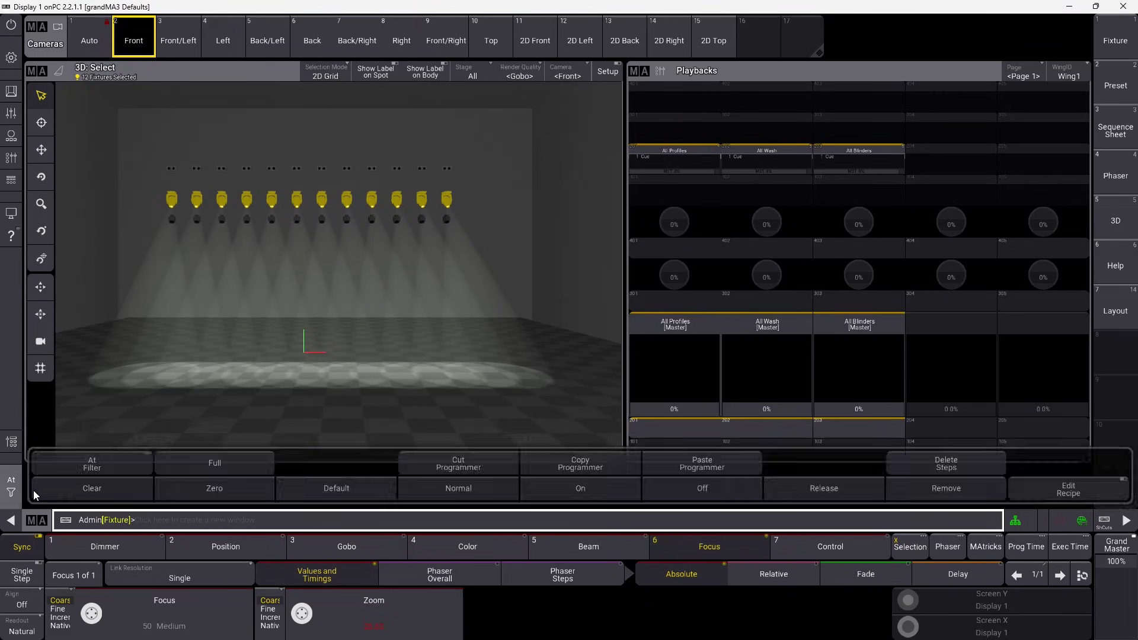
click(37, 492)
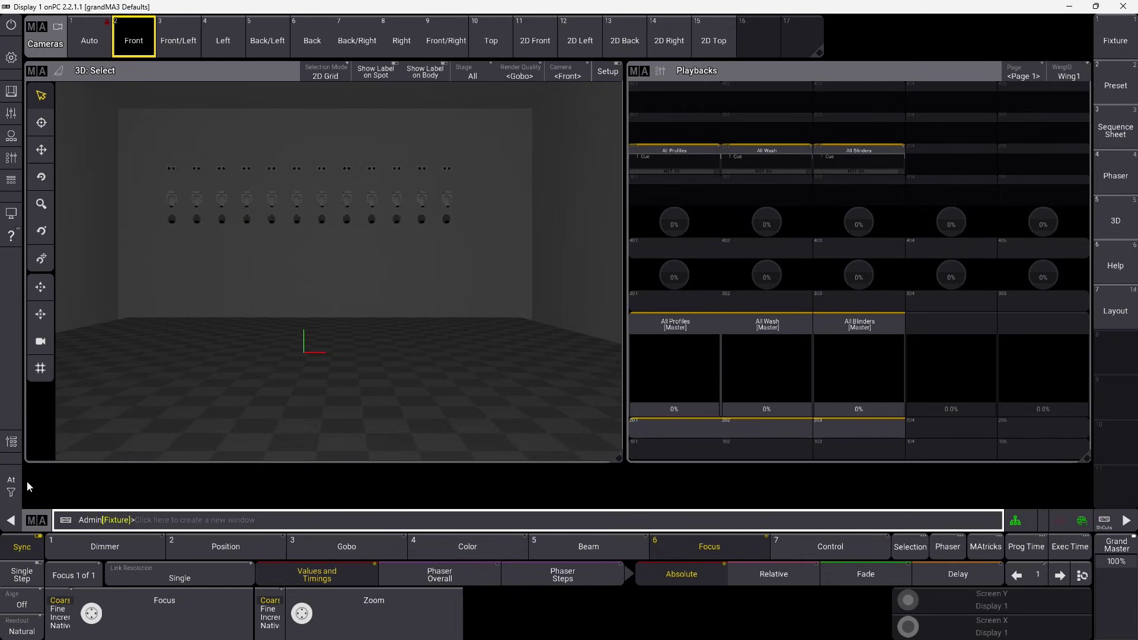
Reselect the twelve profile fixtures, run Store Default in Remove mode on their active values, and clear the programmer.
drag(142, 212, 504, 212)
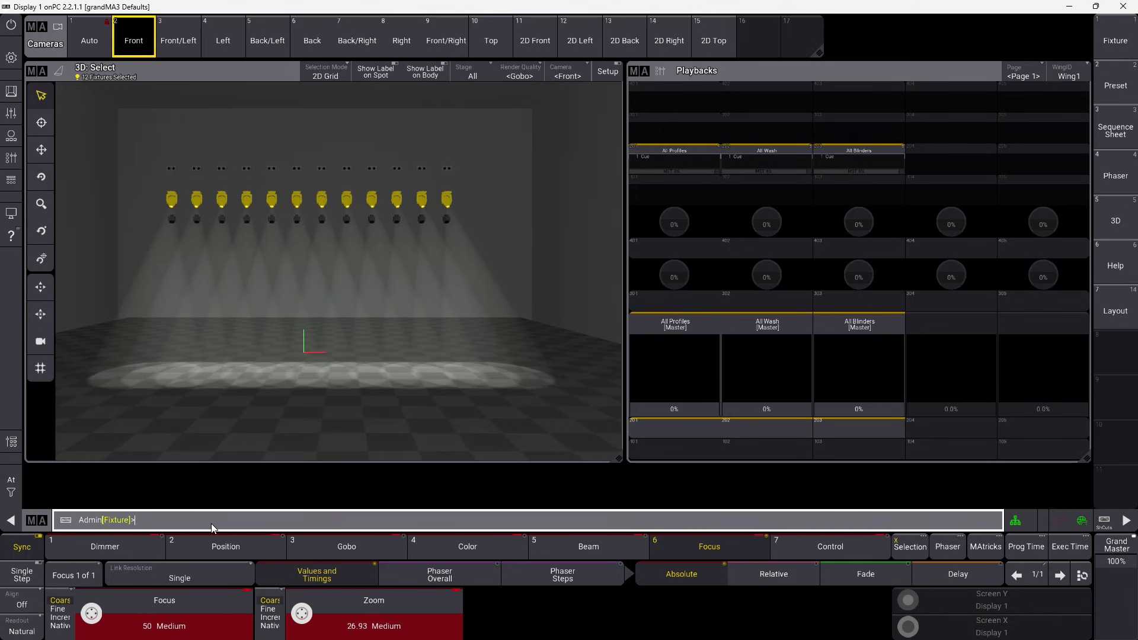
text(Store Default)
key(Return)
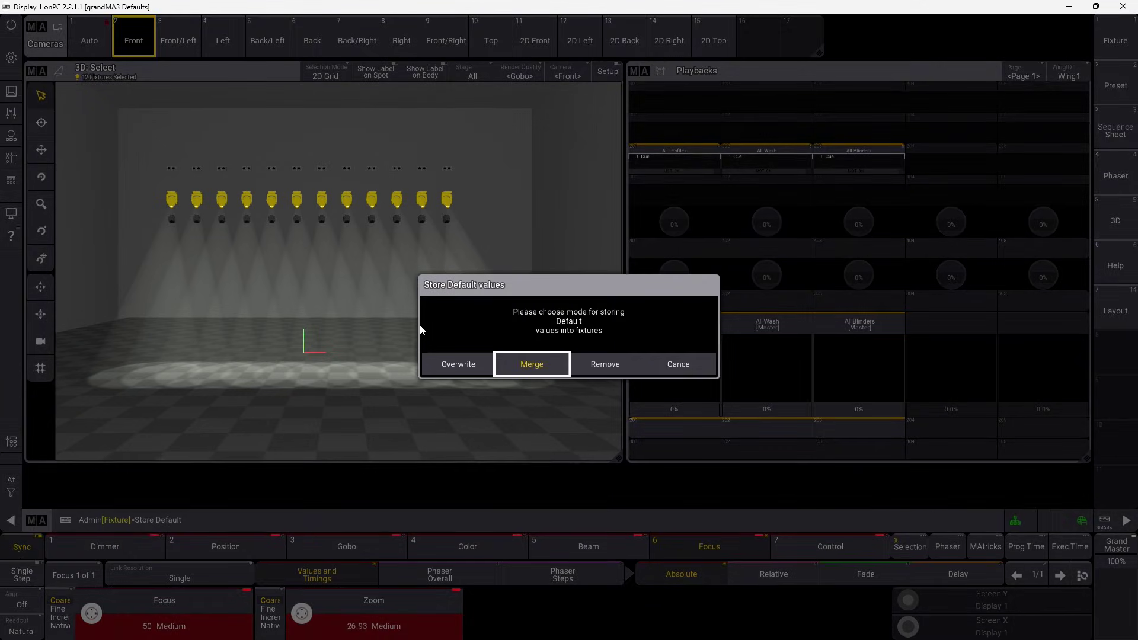
click(603, 367)
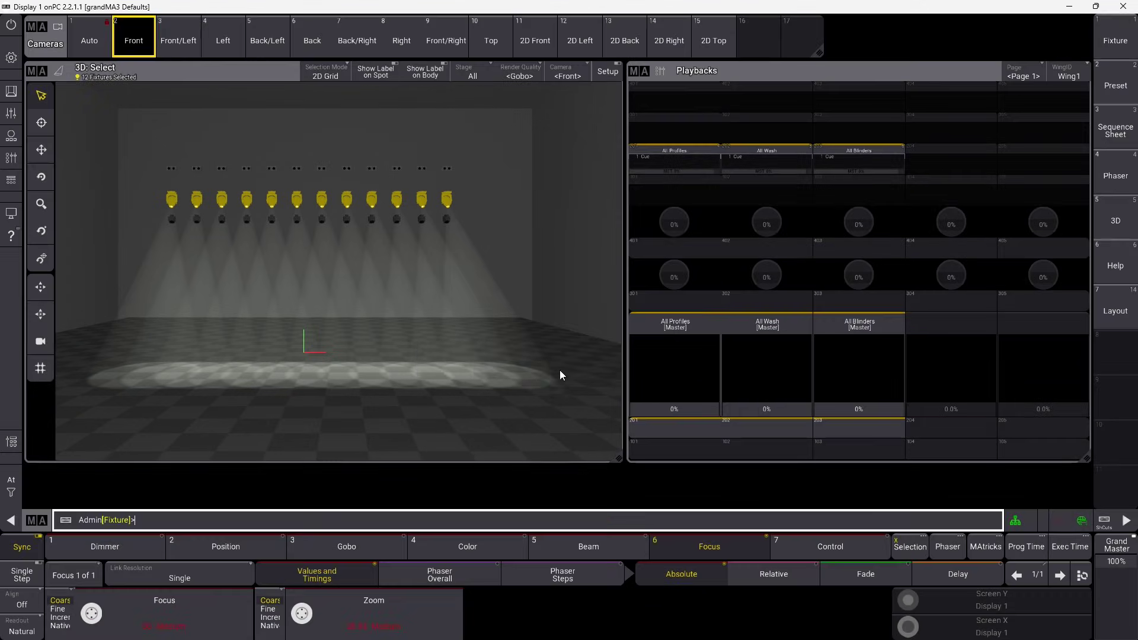
click(10, 485)
click(70, 498)
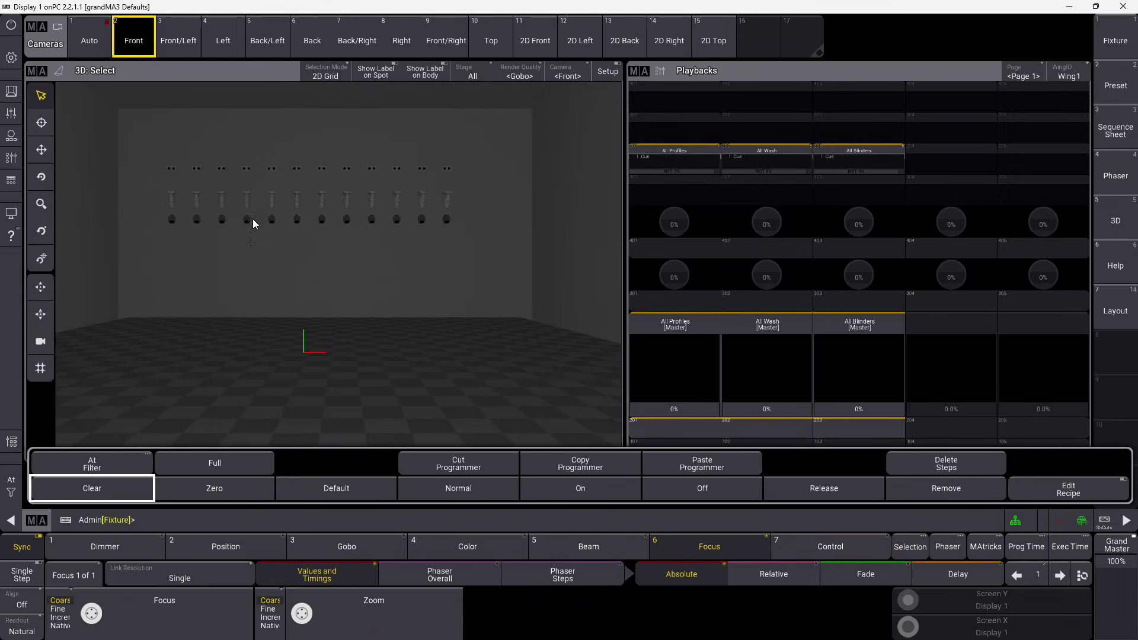
click(13, 479)
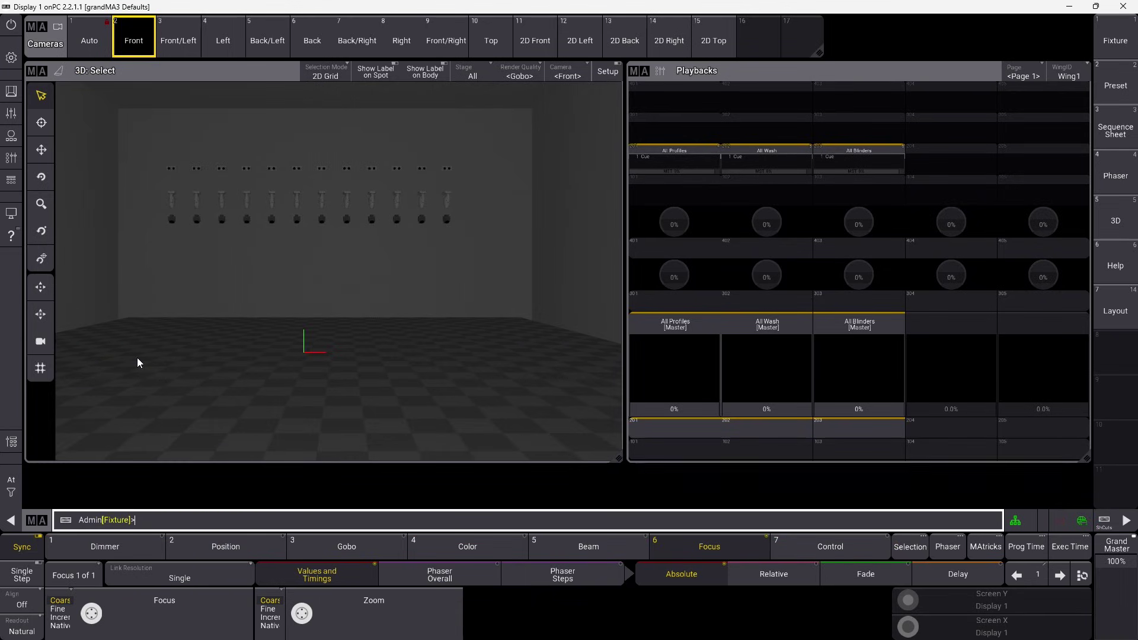